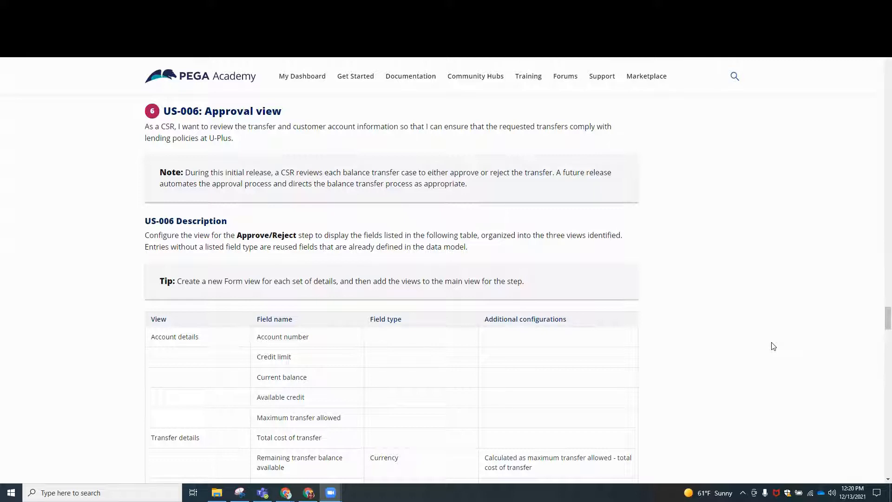
Create a new form view named Account Details for the Balance Transfer case type, following the US-006 requirements.
{"action": "scroll", "coordinate": [470, 267], "scroll_direction": "down", "scroll_amount": 5}
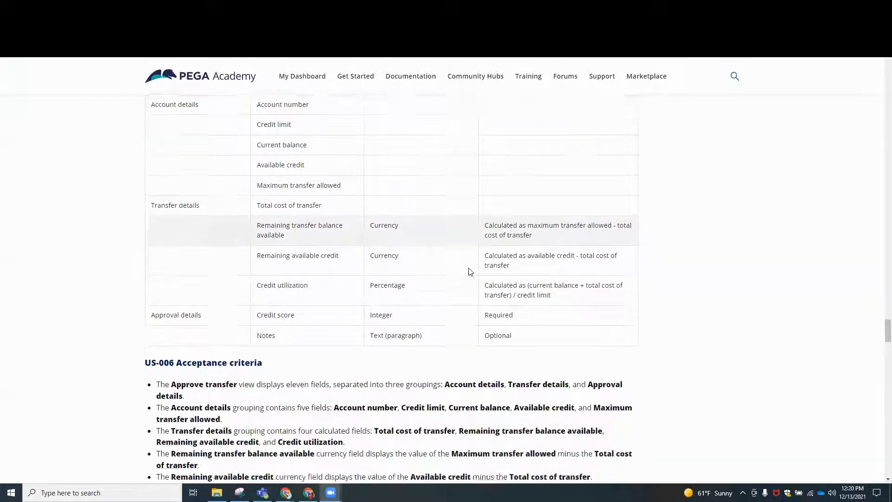
{"action": "scroll", "coordinate": [470, 272], "scroll_direction": "up", "scroll_amount": 1}
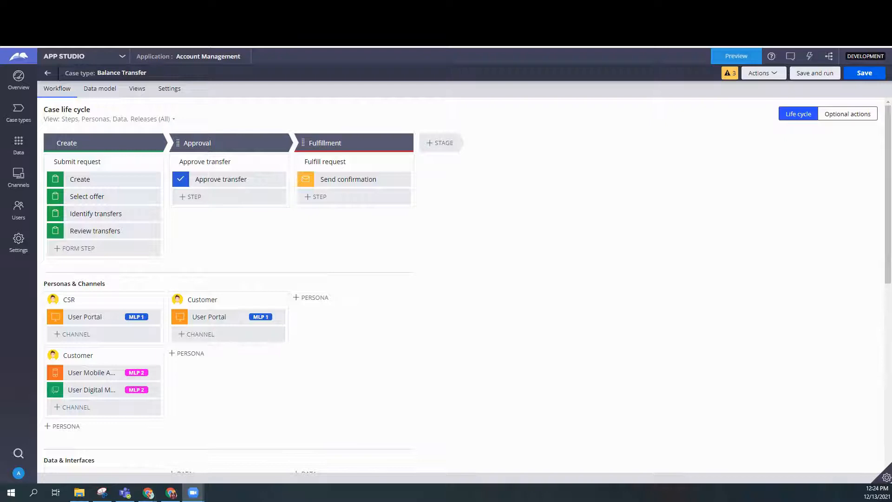
{"action": "left_click", "coordinate": [138, 89]}
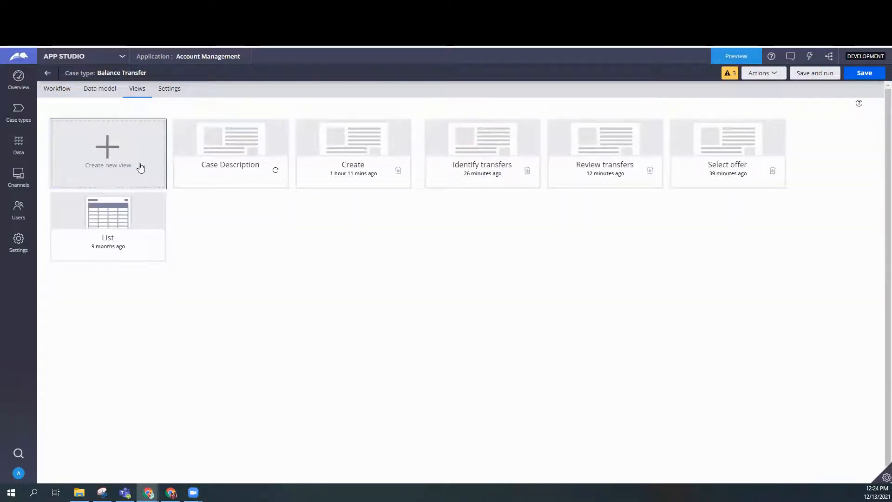
{"action": "left_click", "coordinate": [113, 160]}
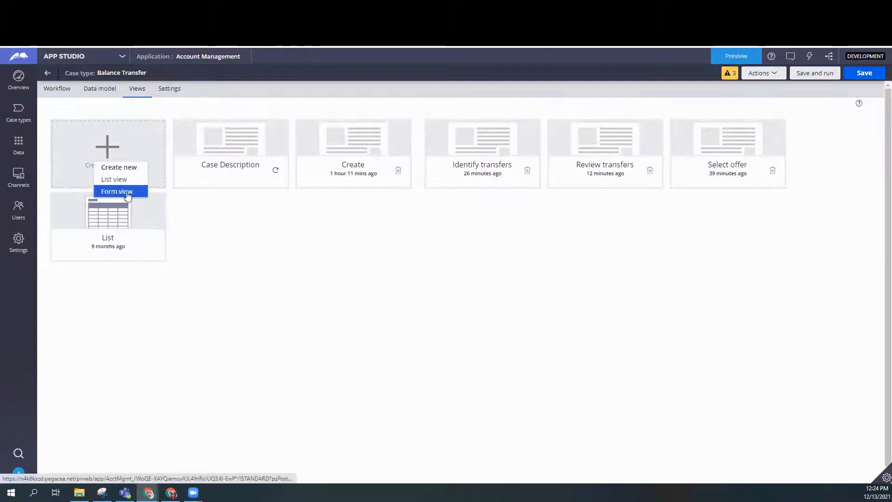
{"action": "left_click", "coordinate": [113, 192]}
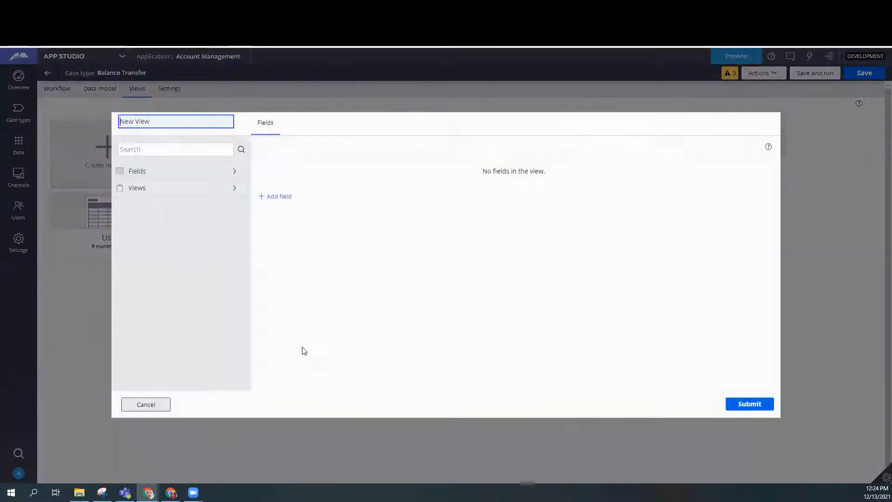
{"action": "double_click", "coordinate": [162, 120]}
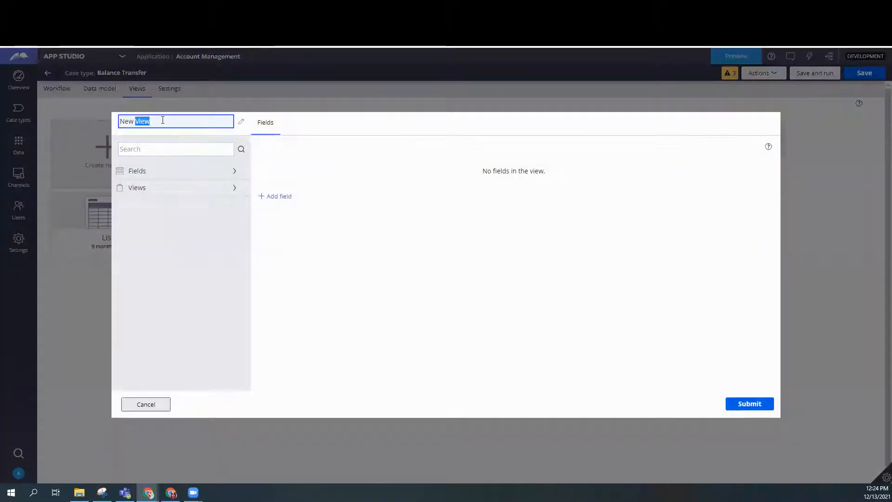
{"action": "key", "text": "BackSpace"}
{"action": "key", "text": "BackSpace"}
{"action": "key", "text": "BackSpace"}
{"action": "key", "text": "BackSpace"}
{"action": "key", "text": "BackSpace"}
{"action": "type", "text": "A"}
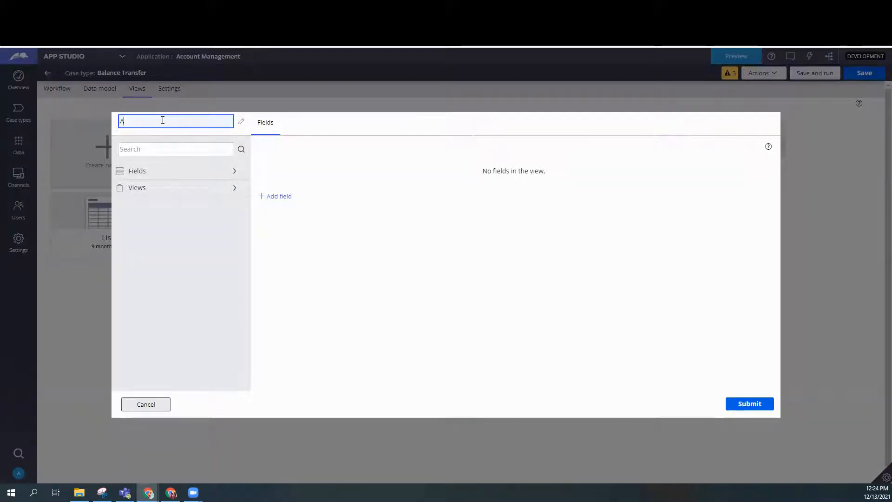
{"action": "type", "text": "ccount Details"}
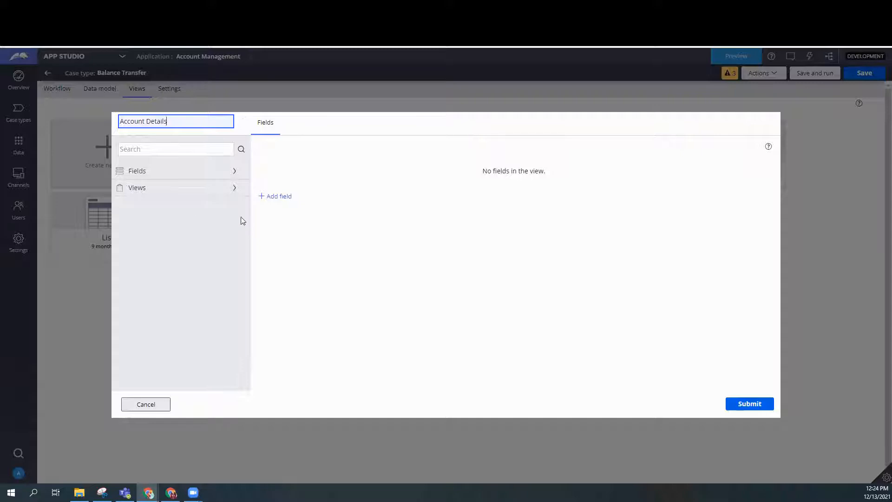
{"action": "key", "text": "Return"}
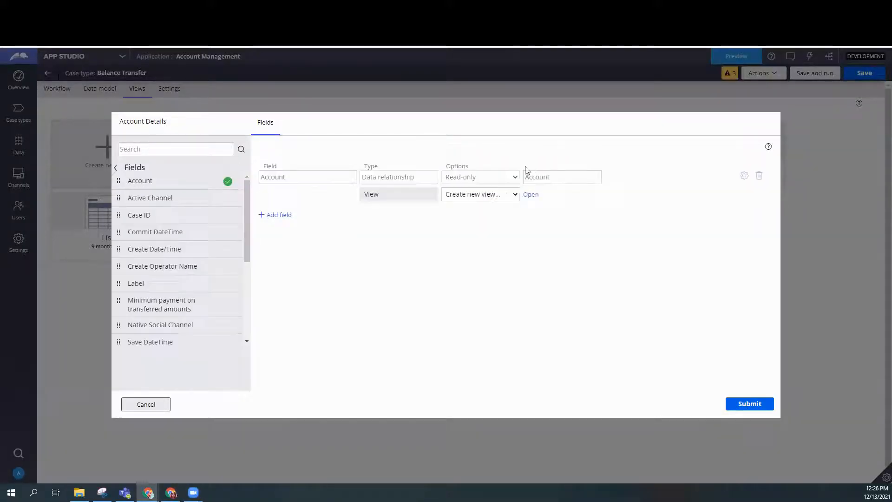
Add the Account data relationship as read-only and create a new view named Account Details for it.
{"action": "left_click", "coordinate": [507, 196]}
{"action": "left_click", "coordinate": [507, 196]}
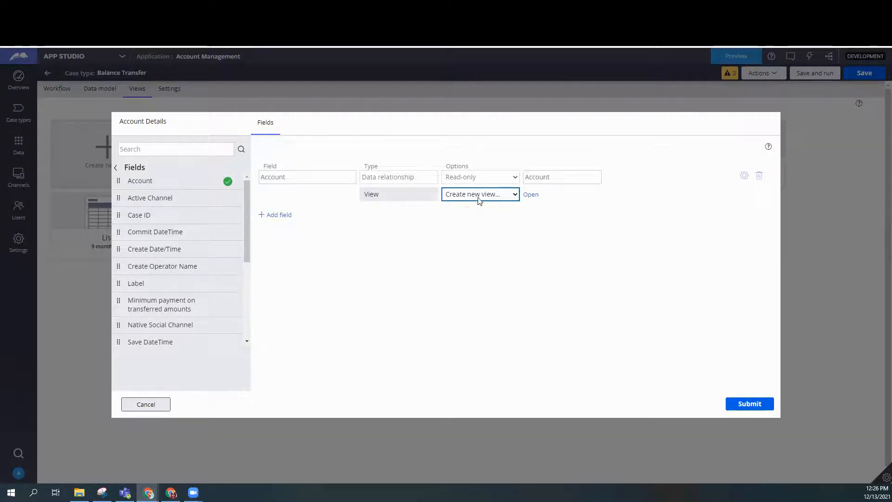
{"action": "left_click", "coordinate": [532, 195]}
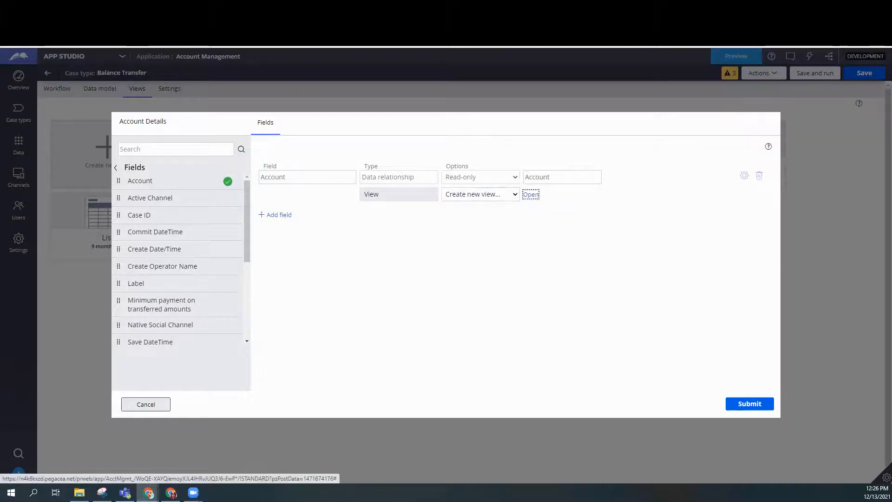
{"action": "mouse_move", "coordinate": [225, 328]}
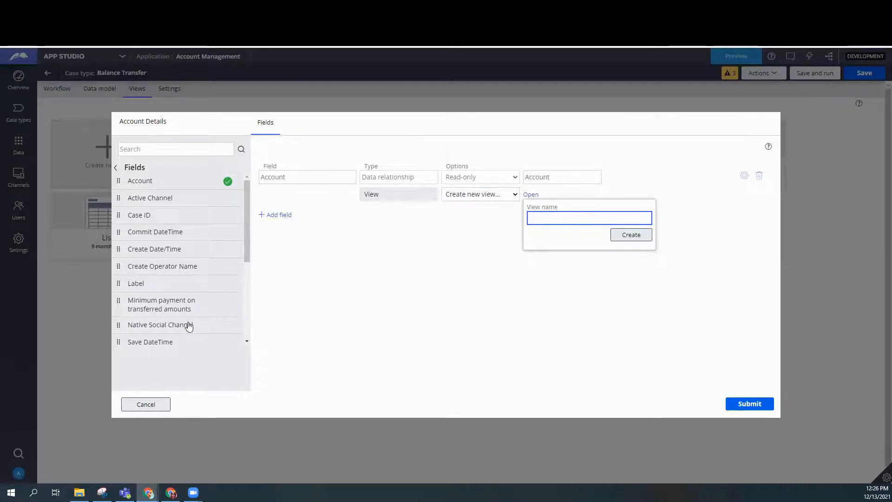
{"action": "type", "text": "Ac"}
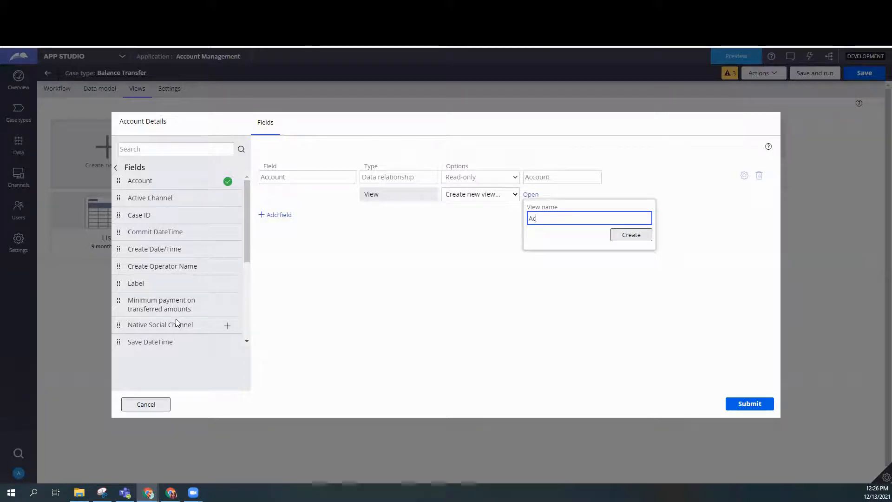
{"action": "type", "text": "count Details"}
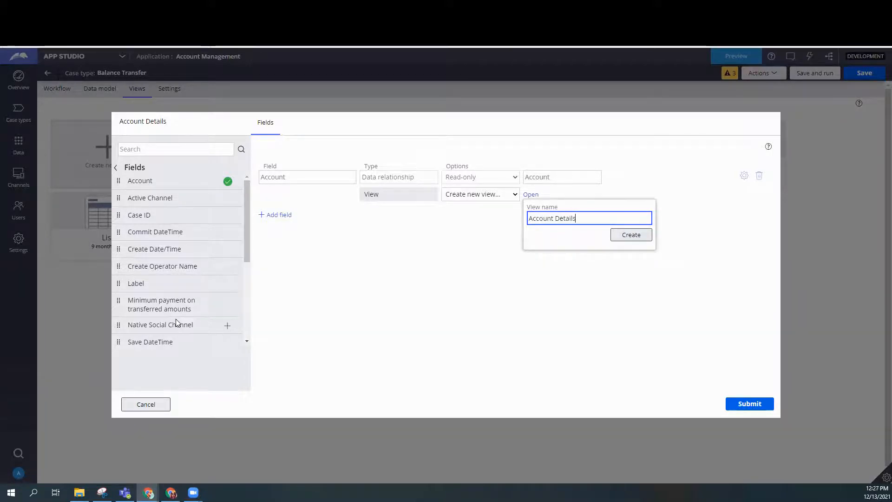
{"action": "key", "text": "Return"}
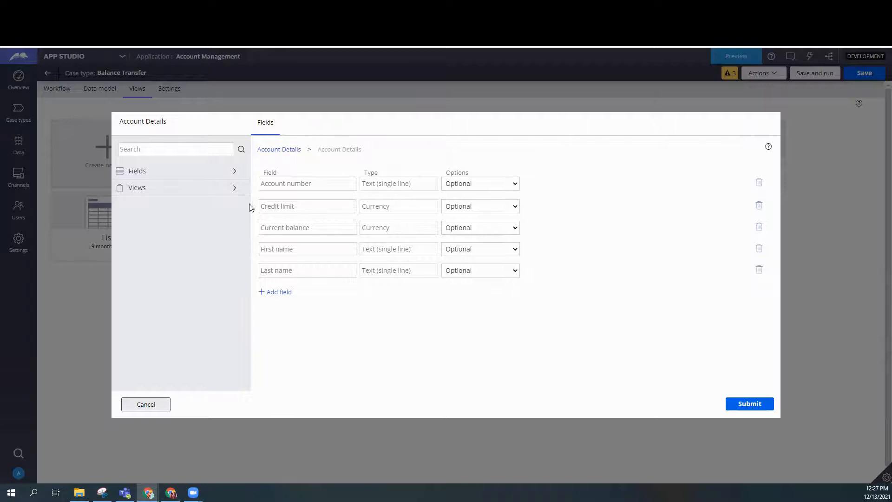
Add the Available credit and Maximum transfer allowed fields to the nested Account Details view.
{"action": "left_click", "coordinate": [234, 177]}
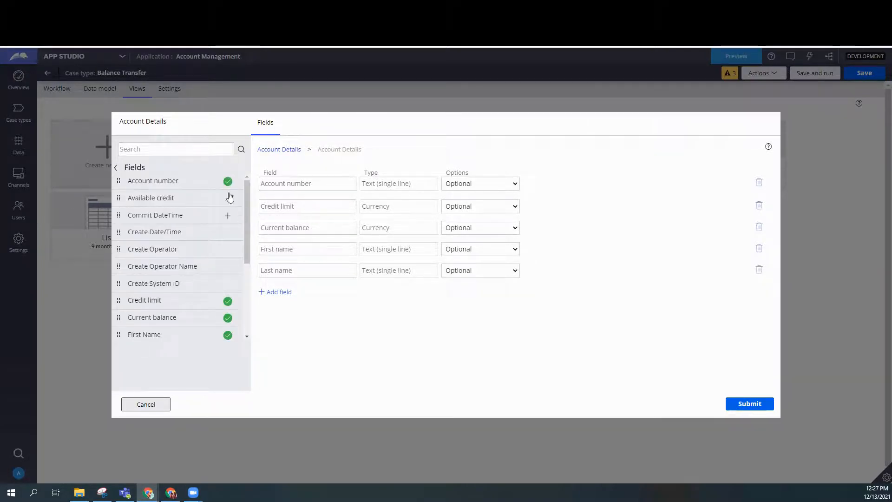
{"action": "left_click", "coordinate": [227, 201]}
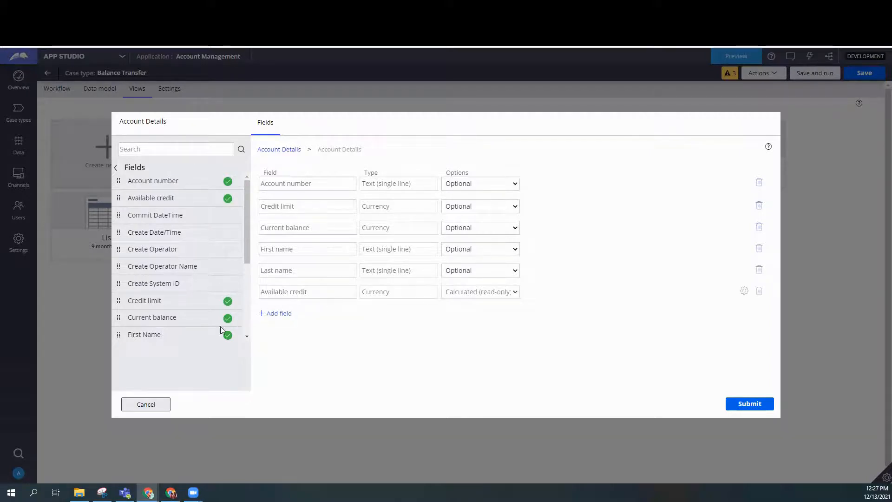
{"action": "scroll", "coordinate": [228, 242], "scroll_direction": "down", "scroll_amount": 2}
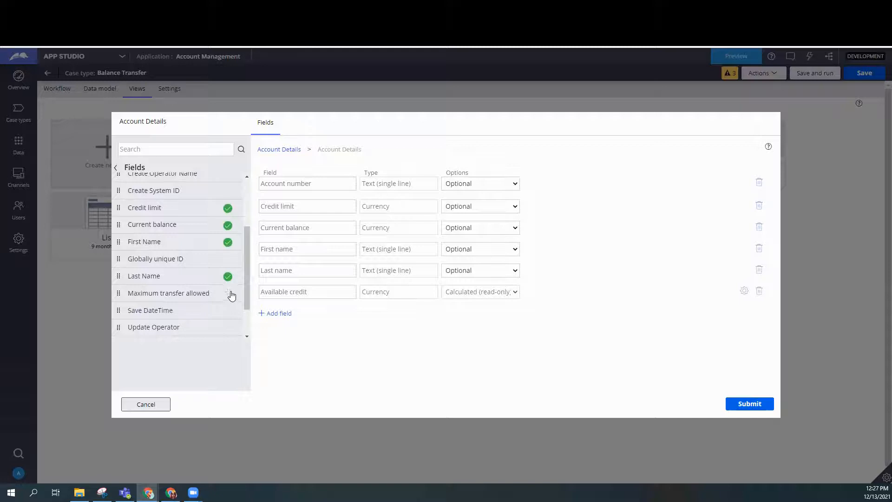
{"action": "left_click", "coordinate": [230, 293]}
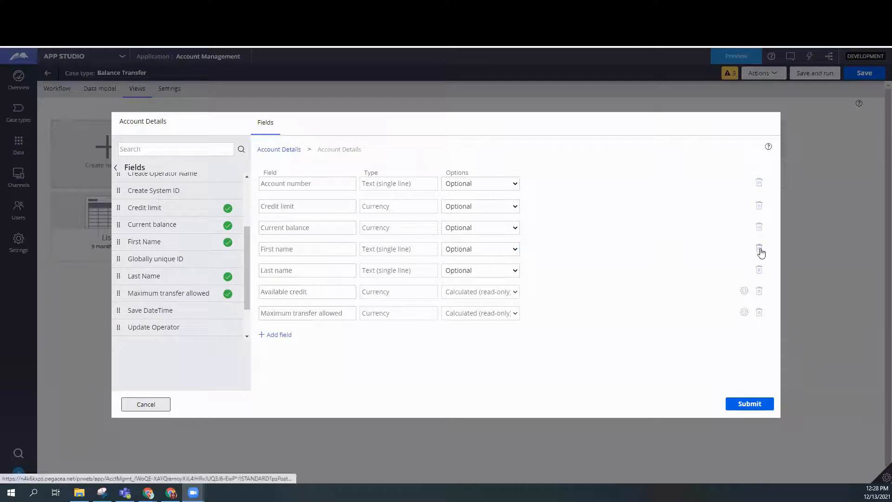
Remove the First name and Last name fields from the nested view and submit the Account Details view.
{"action": "left_click", "coordinate": [760, 251]}
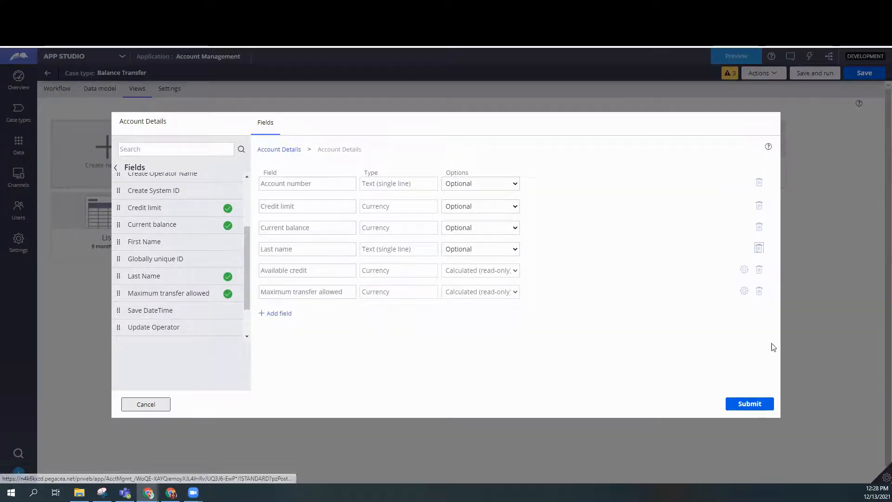
{"action": "left_click", "coordinate": [759, 248]}
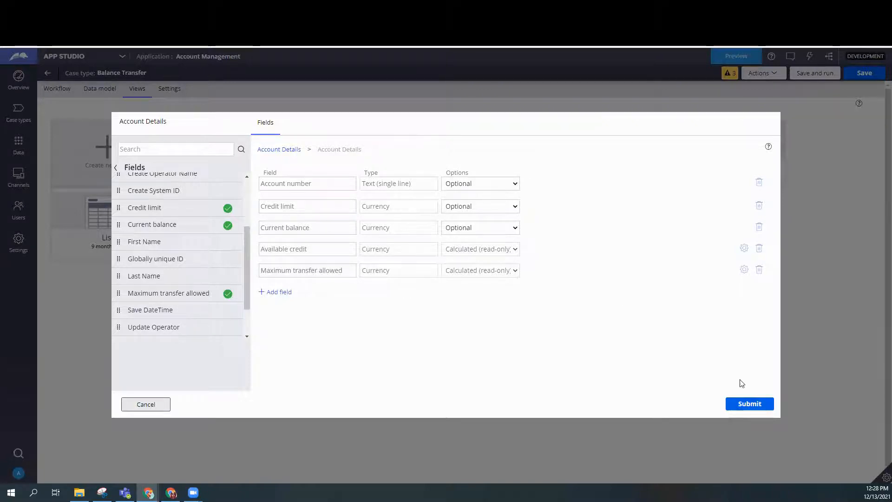
{"action": "left_click", "coordinate": [748, 402]}
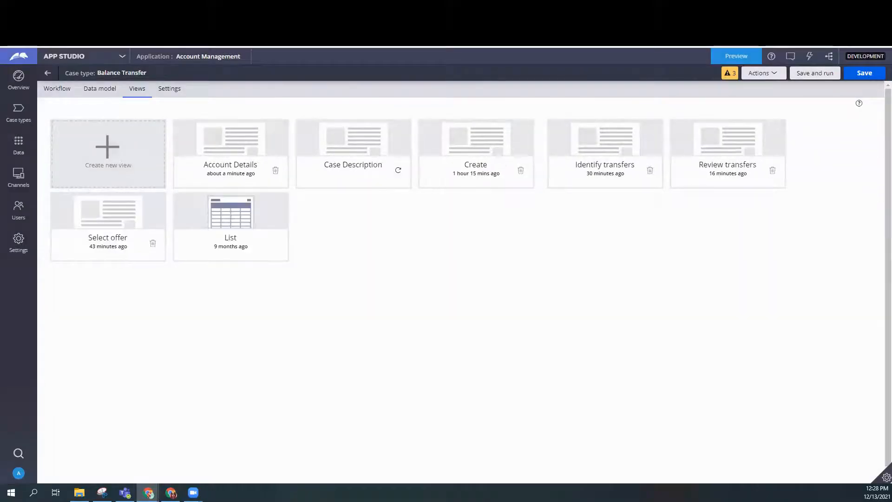
Create another form view for the case type and name it Transfer Details.
{"action": "left_click", "coordinate": [130, 146]}
{"action": "left_click", "coordinate": [86, 191]}
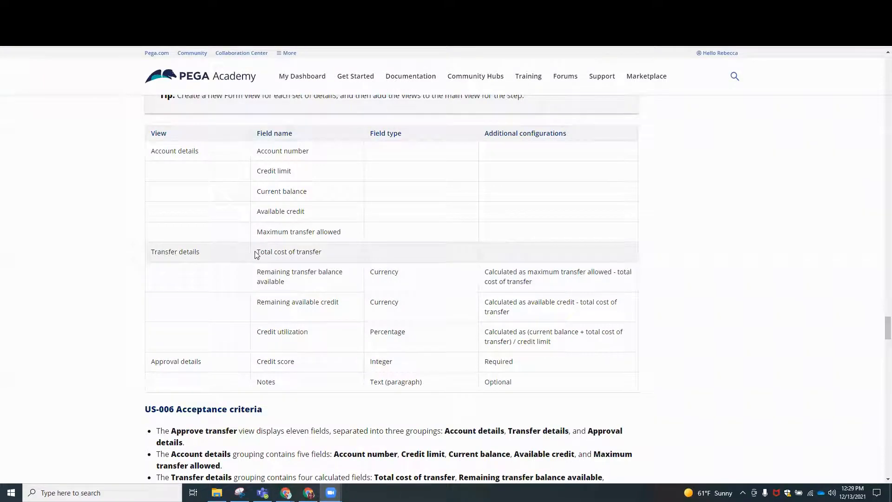
{"action": "left_click_drag", "start_coordinate": [256, 253], "coordinate": [351, 253]}
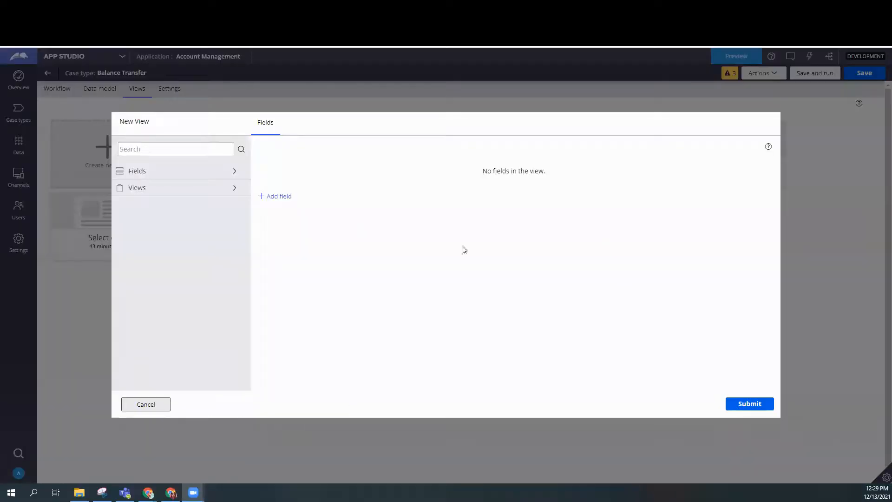
{"action": "left_click", "coordinate": [150, 120]}
{"action": "key", "text": "ctrl+a"}
{"action": "type", "text": "Tr"}
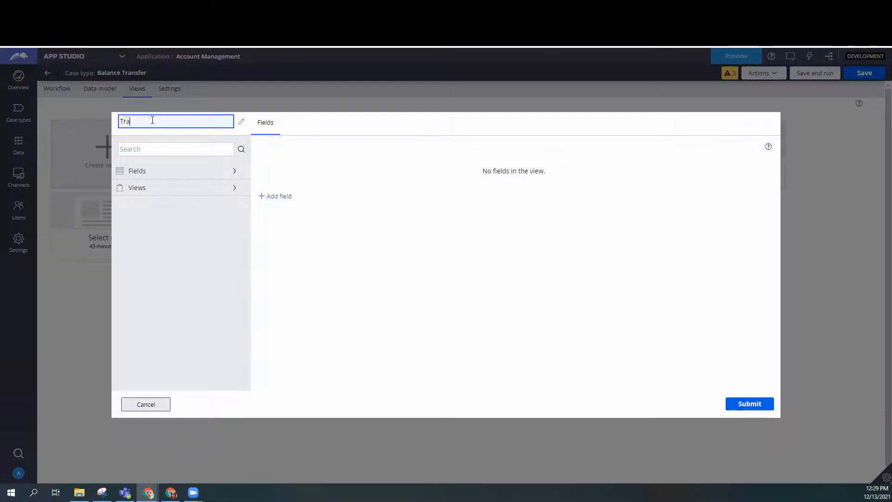
{"action": "type", "text": "ansfer Details"}
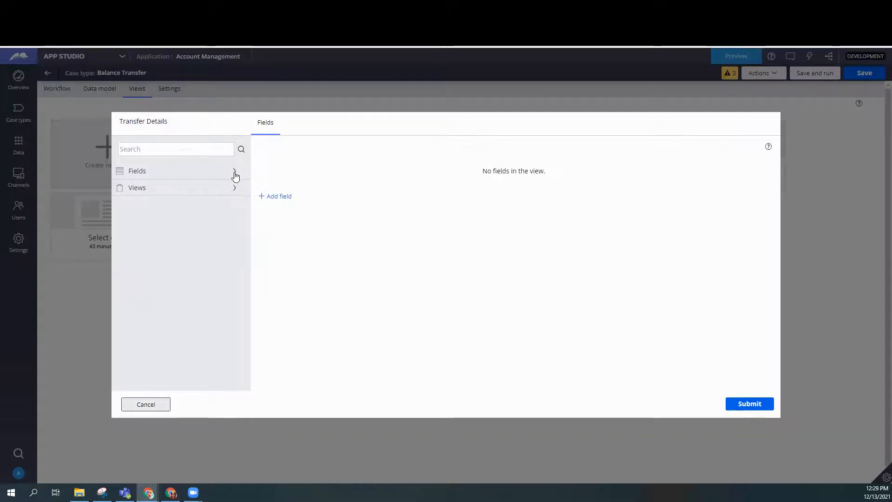
Add the existing Total cost of tranfer field to the Transfer Details view.
{"action": "left_click", "coordinate": [236, 172]}
{"action": "left_click_drag", "start_coordinate": [246, 207], "coordinate": [245, 300]}
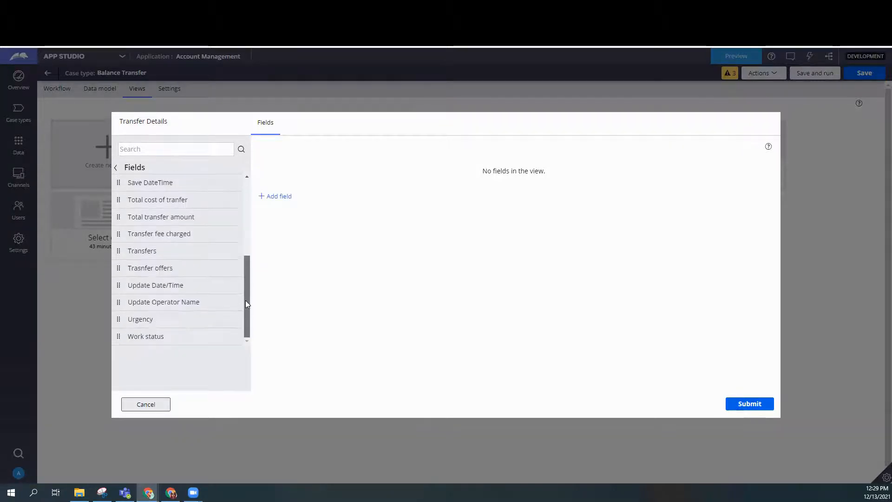
{"action": "left_click", "coordinate": [228, 201]}
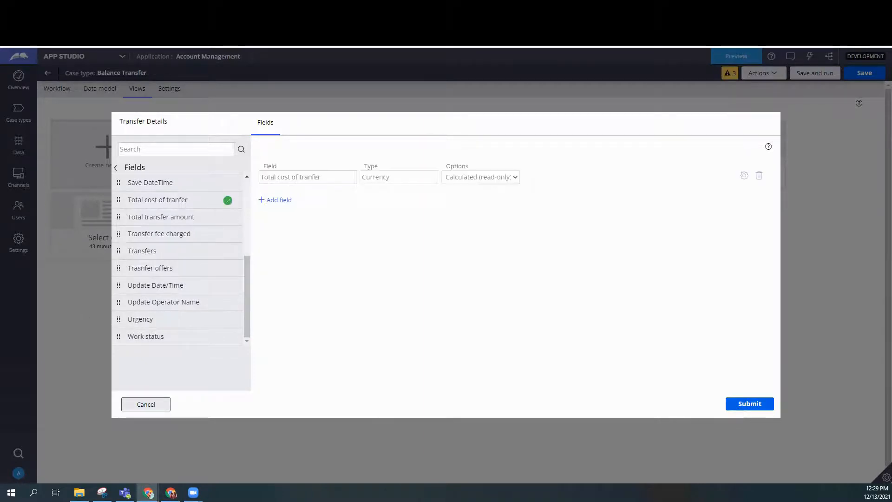
Start a new field for the Transfer Details view named Remaining transfer balance available and set its type to Currency.
{"action": "left_click", "coordinate": [282, 204]}
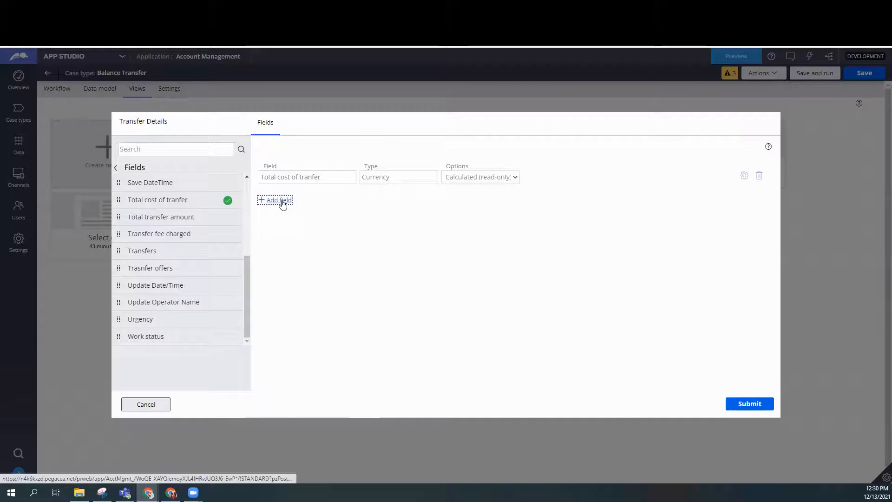
{"action": "type", "text": "Remaining transfer balanc"}
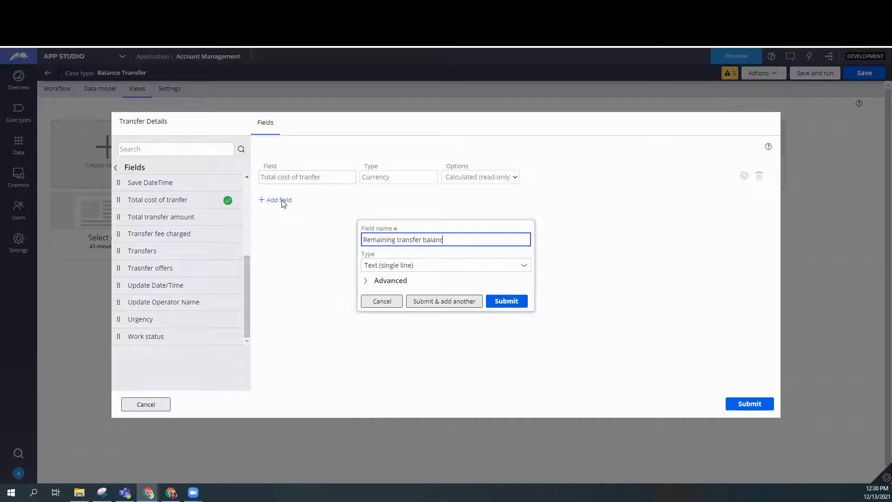
{"action": "type", "text": "e available"}
{"action": "key", "text": "Tab"}
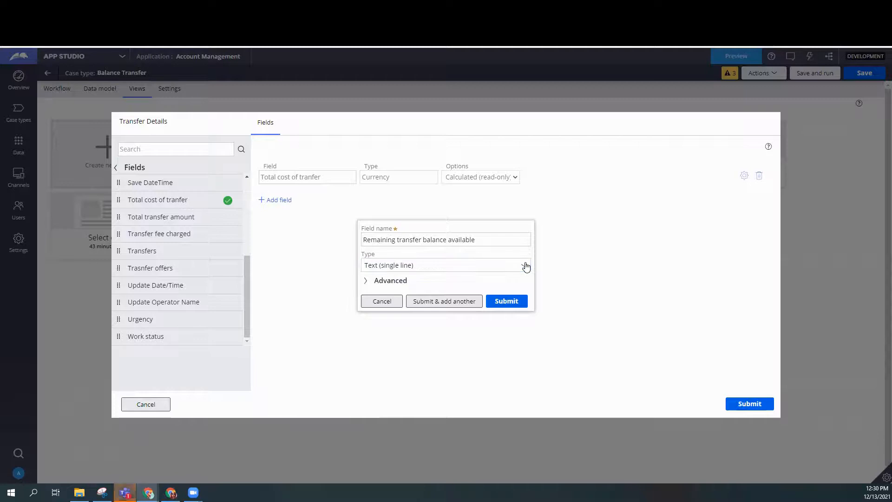
{"action": "left_click", "coordinate": [524, 265]}
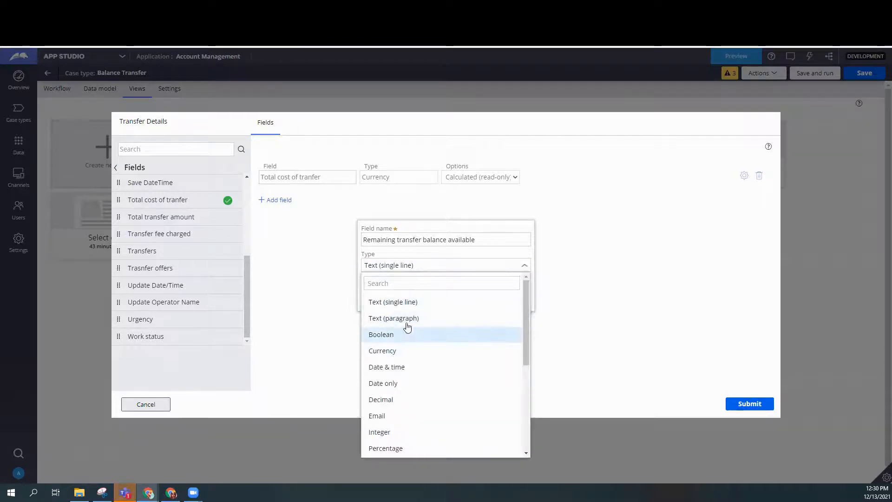
{"action": "left_click", "coordinate": [401, 354]}
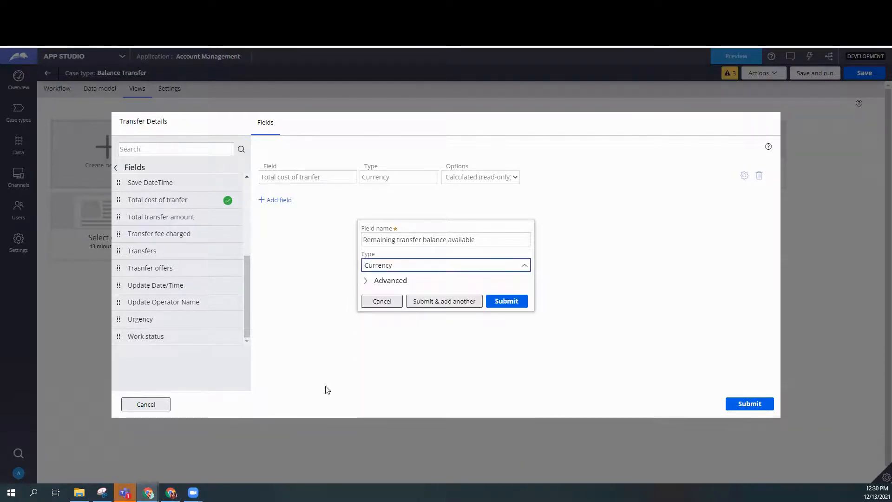
Make Remaining transfer balance available a read-only calculated field that uses an expression as its function.
{"action": "left_click", "coordinate": [369, 280]}
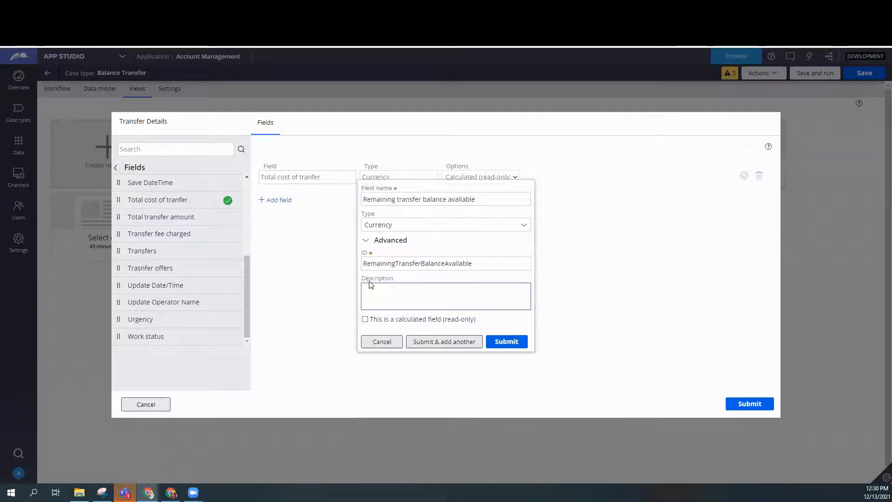
{"action": "left_click", "coordinate": [364, 319]}
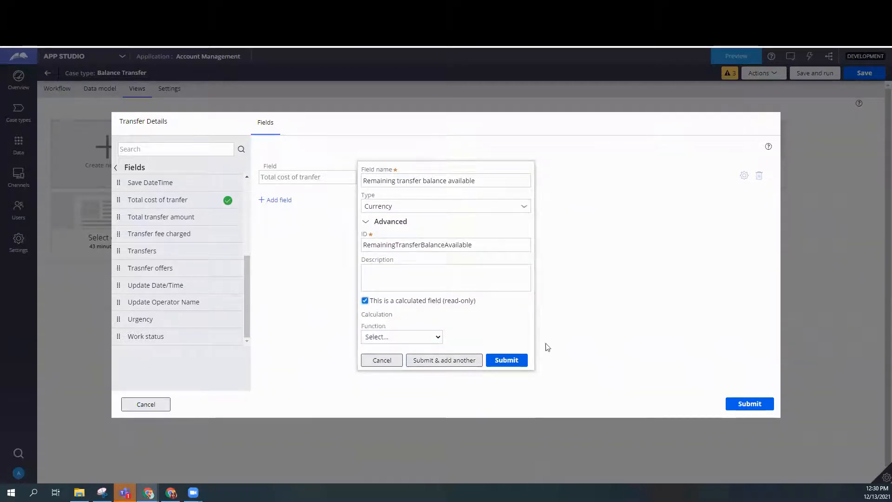
{"action": "left_click", "coordinate": [408, 338]}
{"action": "left_click", "coordinate": [399, 396]}
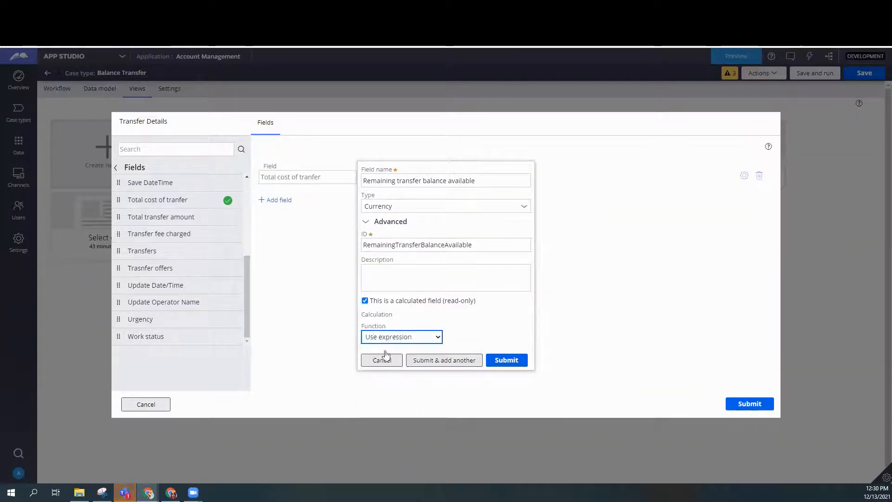
Enter the expression .Account.MaximumTransferAllowed - .TotalCostOfTranfer, then submit the field and start another one.
{"action": "left_click", "coordinate": [361, 341]}
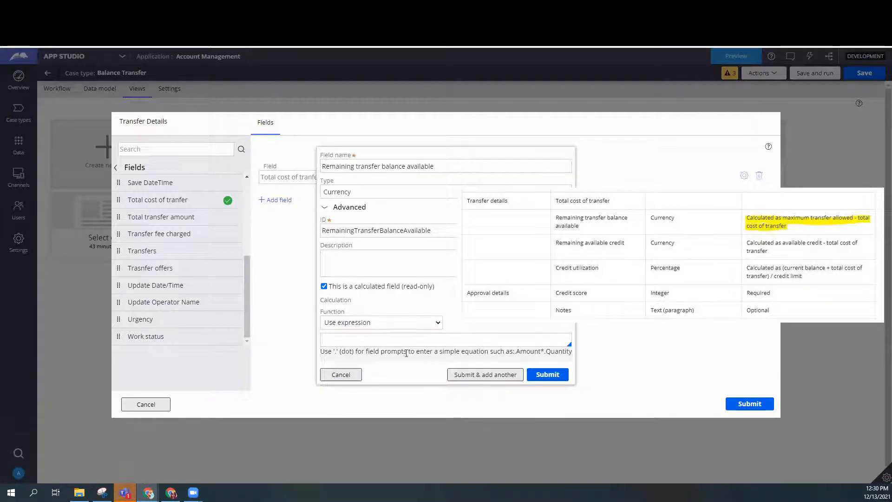
{"action": "type", "text": ".a"}
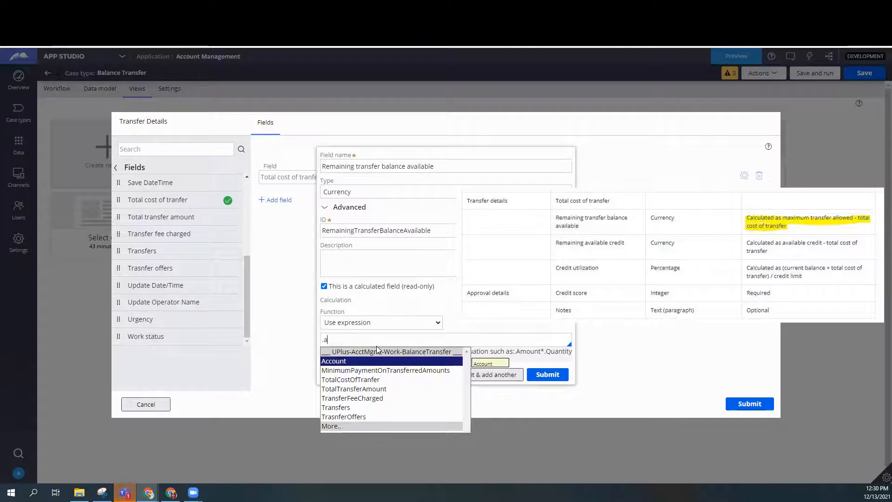
{"action": "key", "text": "Return"}
{"action": "type", "text": ".ma"}
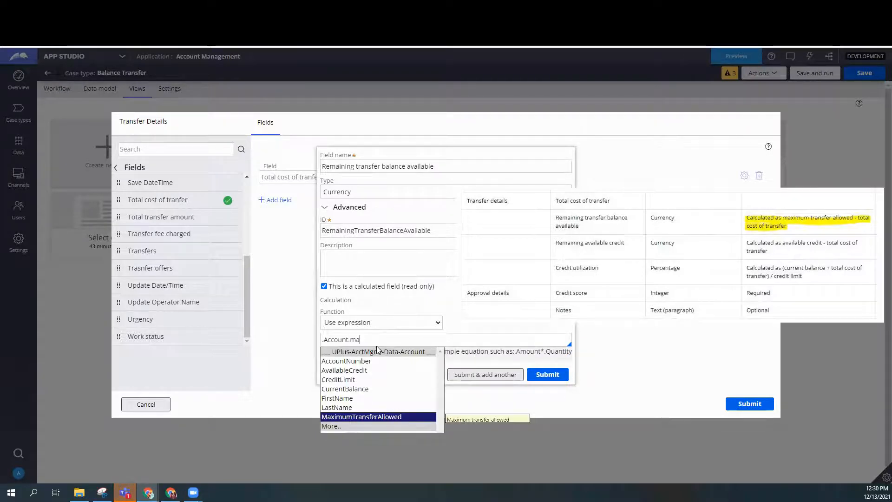
{"action": "key", "text": "Return"}
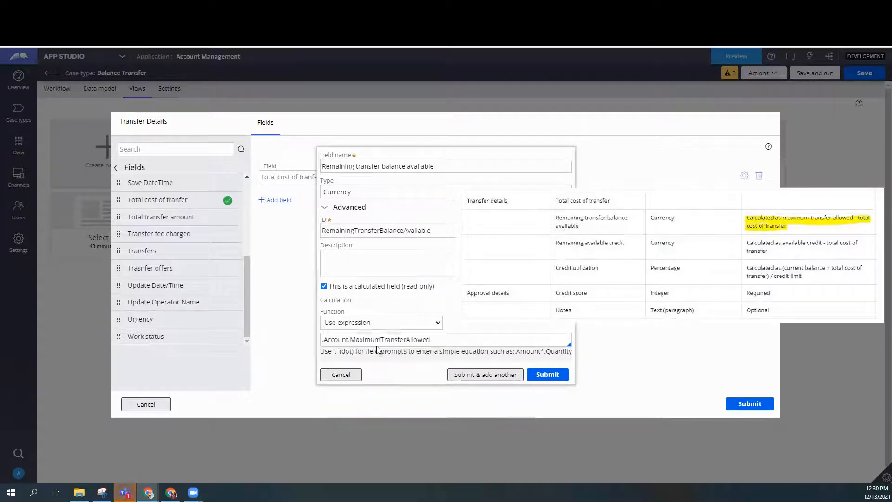
{"action": "type", "text": "- ."}
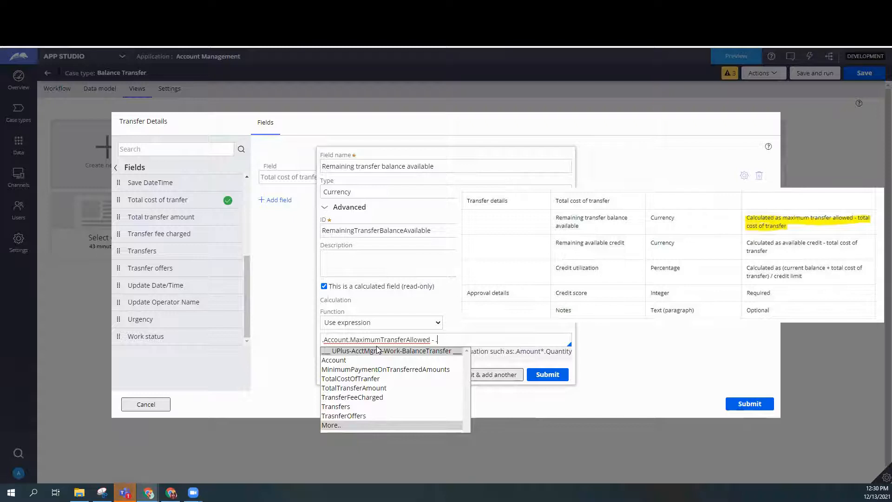
{"action": "left_click", "coordinate": [364, 379]}
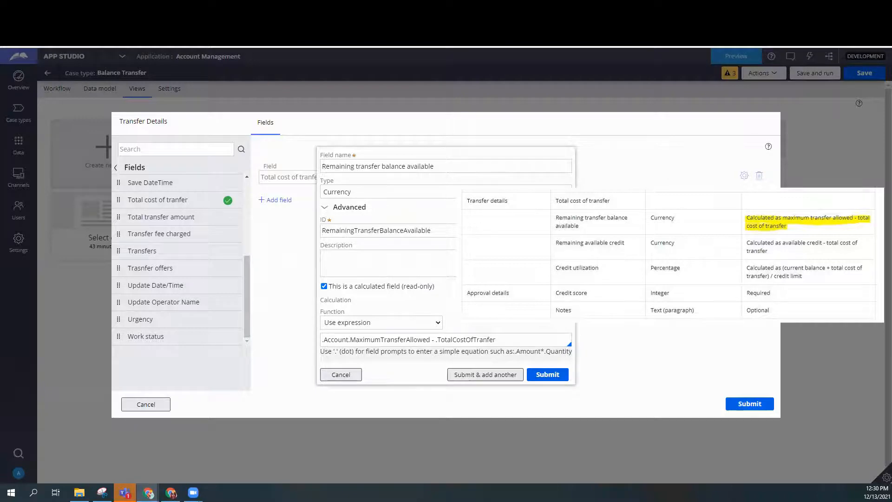
{"action": "left_click", "coordinate": [502, 374]}
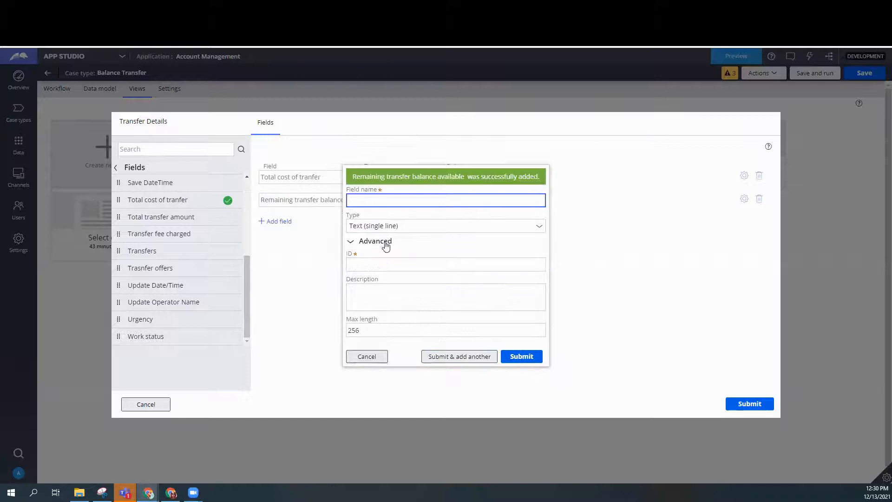
Name the new field Remaining available credit and set its type to Currency.
{"action": "left_click", "coordinate": [442, 197]}
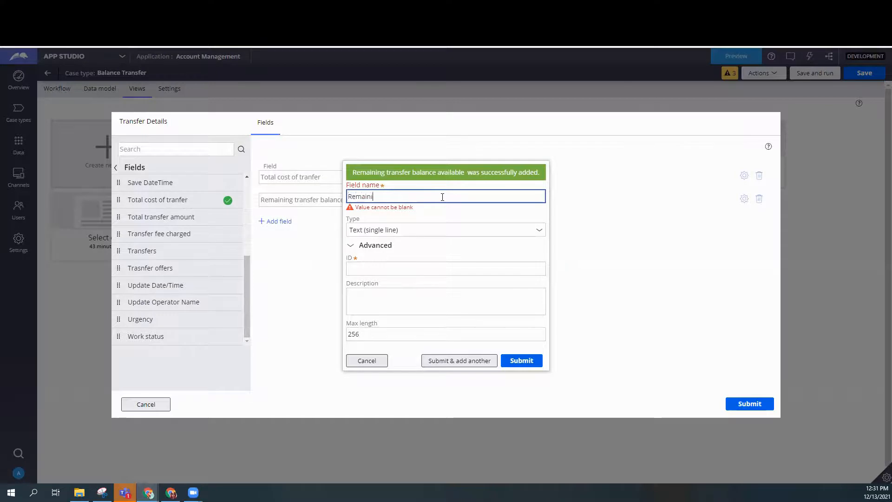
{"action": "key", "text": "BackSpace"}
{"action": "key", "text": "BackSpace"}
{"action": "key", "text": "BackSpace"}
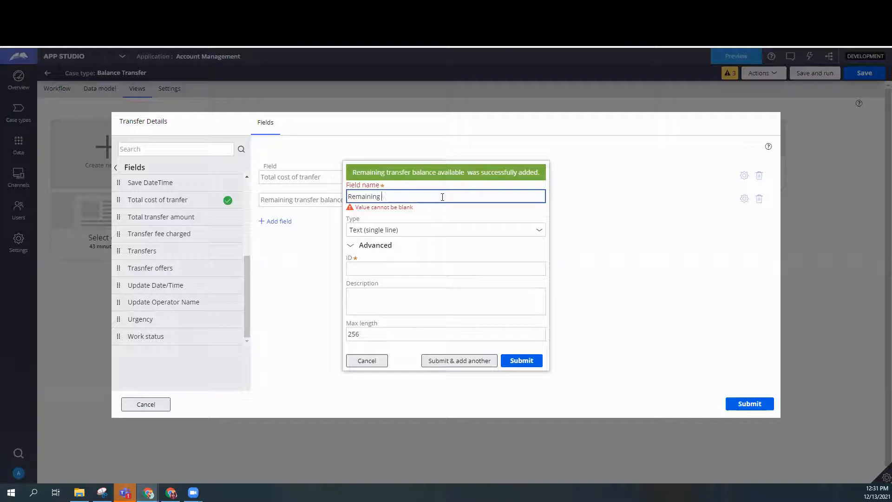
{"action": "type", "text": "available credit"}
{"action": "left_click", "coordinate": [605, 235]}
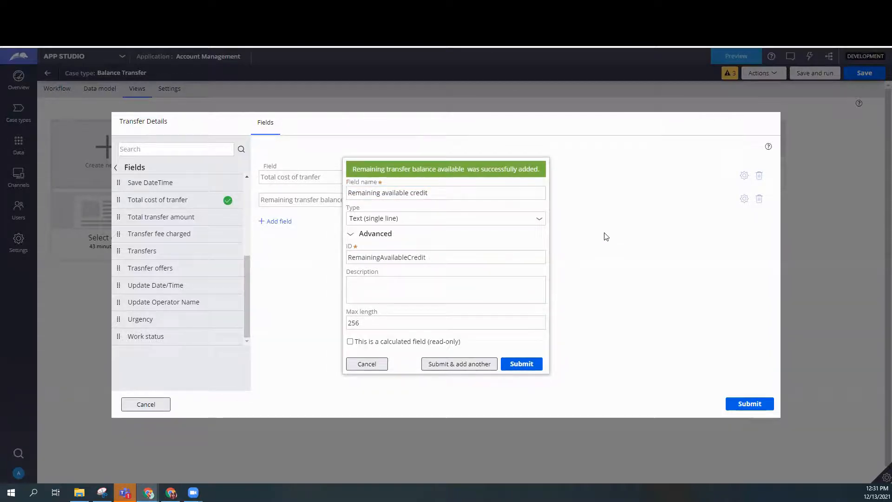
{"action": "left_click", "coordinate": [539, 219]}
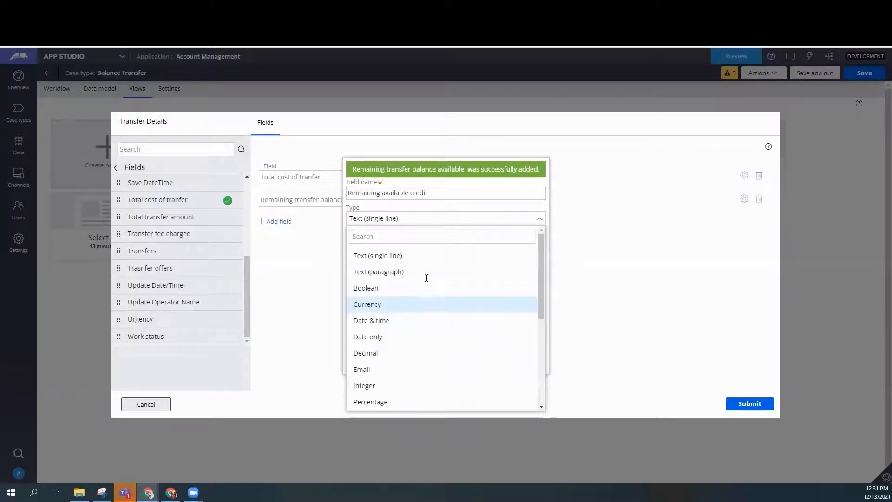
{"action": "left_click", "coordinate": [419, 304]}
Make Remaining available credit a read-only calculated field that uses an expression as its function.
{"action": "left_click", "coordinate": [350, 327]}
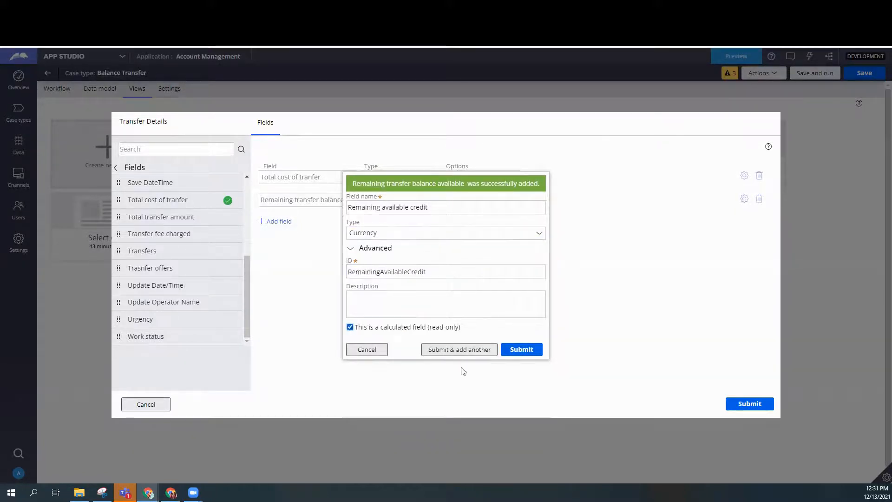
{"action": "left_click", "coordinate": [415, 345]}
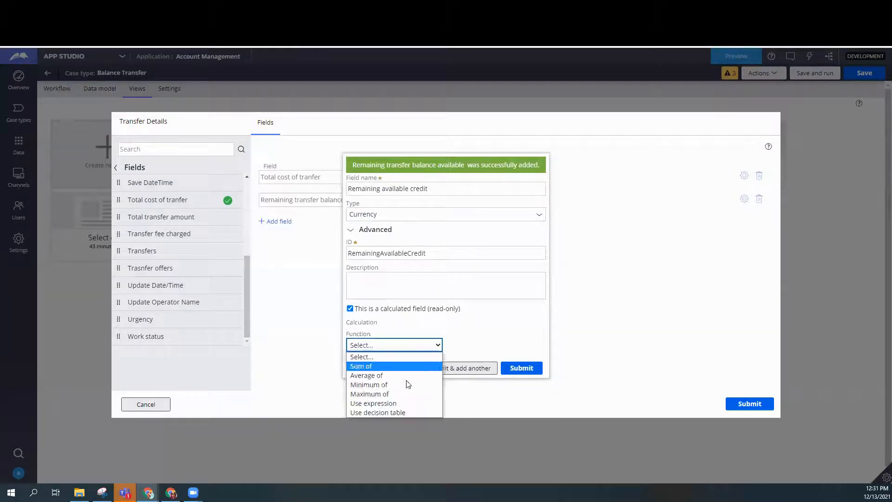
{"action": "left_click", "coordinate": [402, 406]}
Enter the expression .Account.AvailableCredit - .TotalCostOfTranfer, then submit the field and start another one.
{"action": "type", "text": "."}
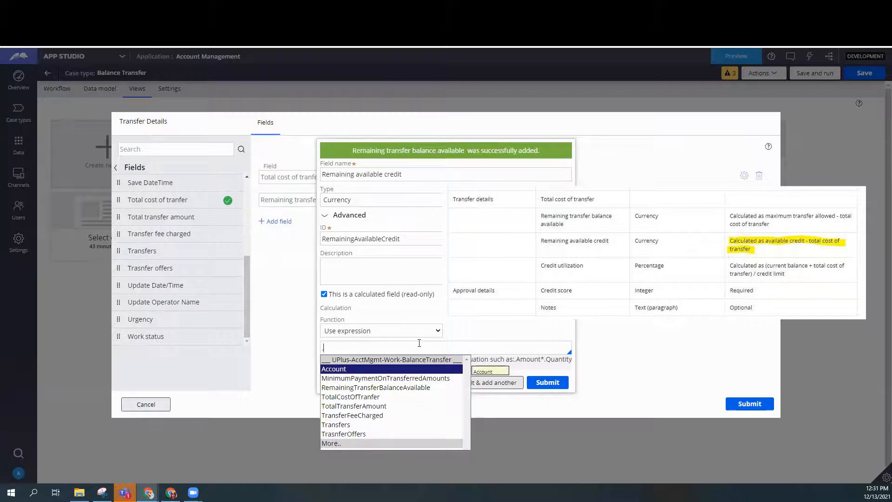
{"action": "key", "text": "Return"}
{"action": "type", "text": "."}
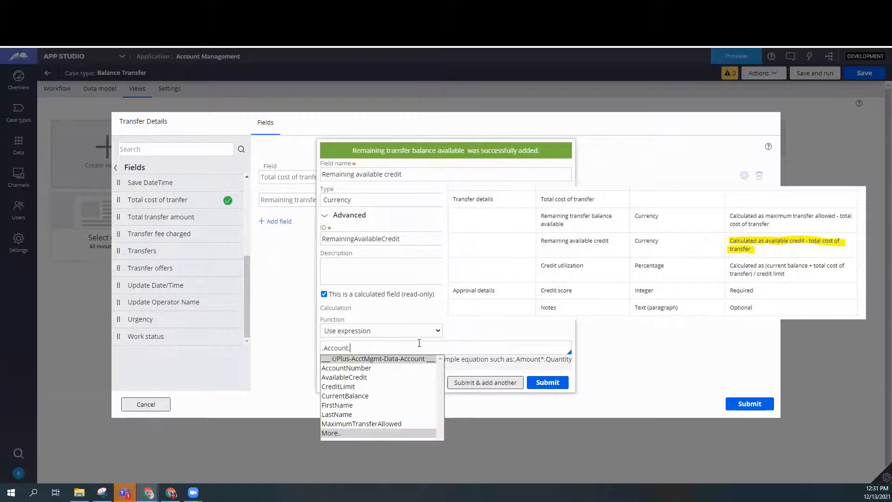
{"action": "key", "text": "Down"}
{"action": "key", "text": "Down"}
{"action": "key", "text": "Return"}
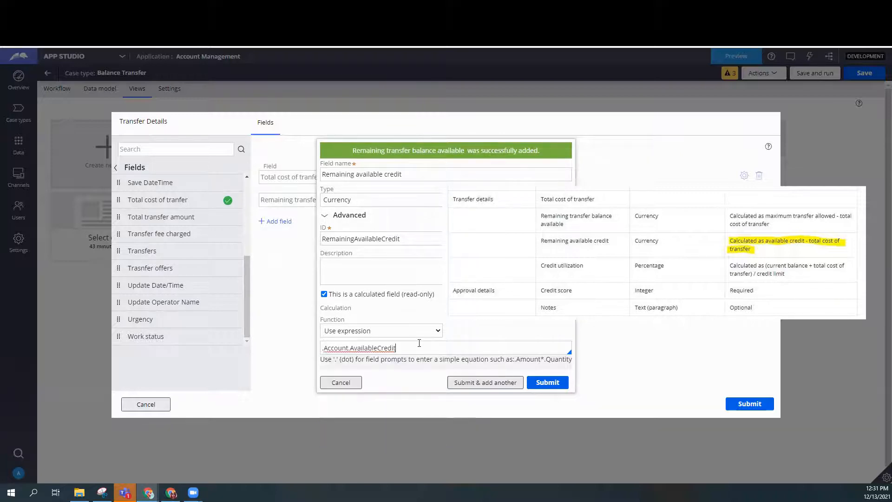
{"action": "type", "text": "-"}
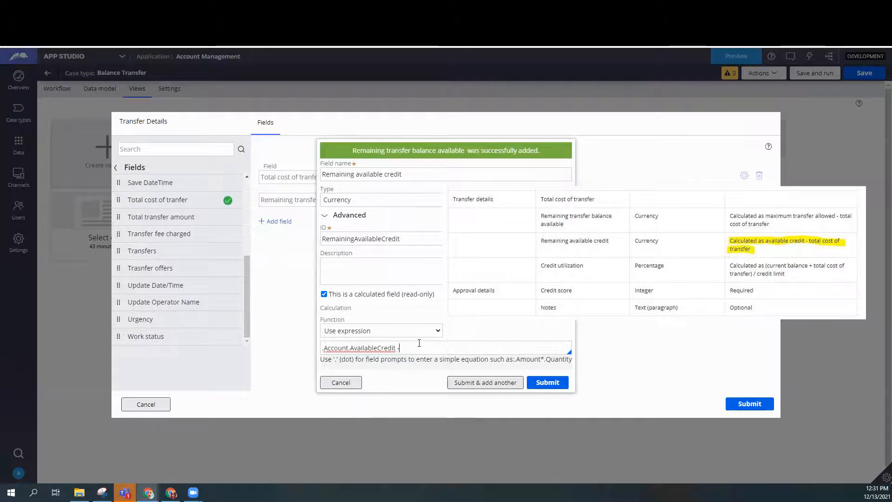
{"action": "type", "text": " ."}
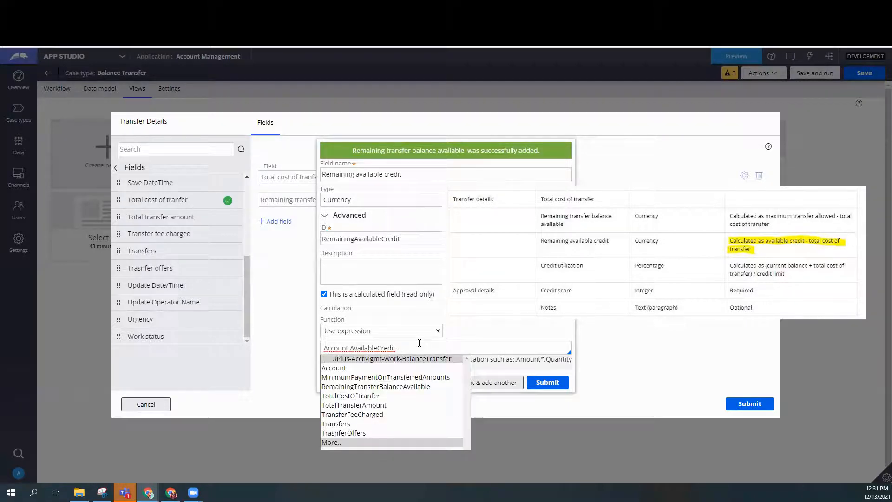
{"action": "left_click", "coordinate": [349, 395]}
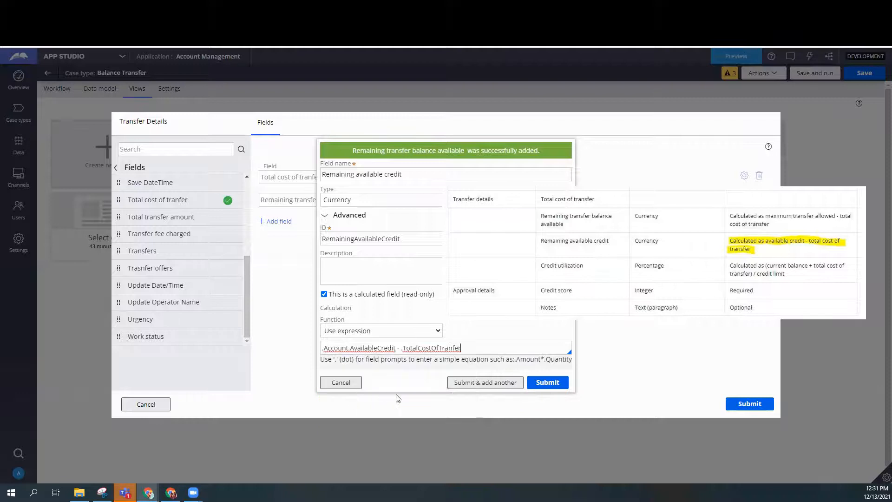
{"action": "left_click", "coordinate": [496, 384]}
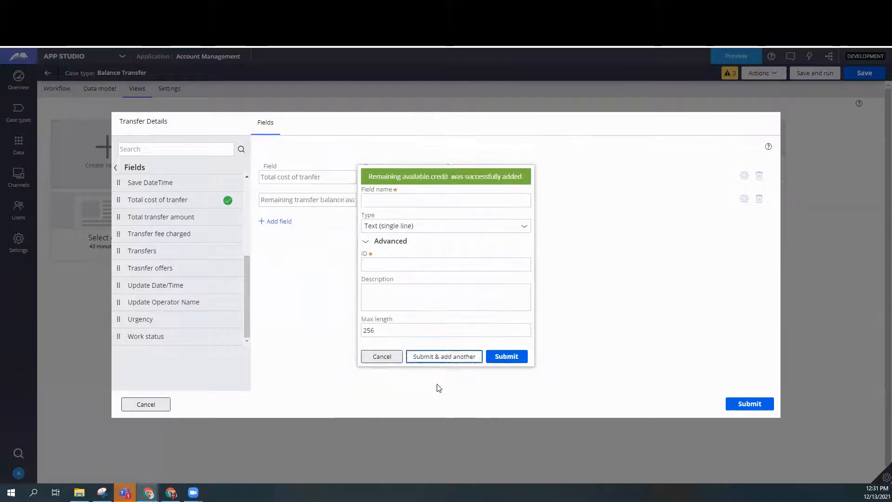
Name the new field Credit utilization and set its type to Currency.
{"action": "type", "text": "Credit utilization"}
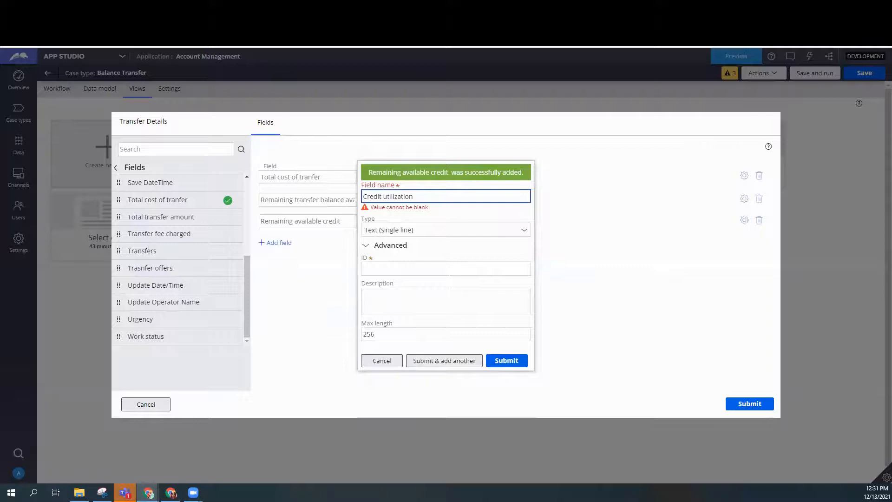
{"action": "key", "text": "Tab"}
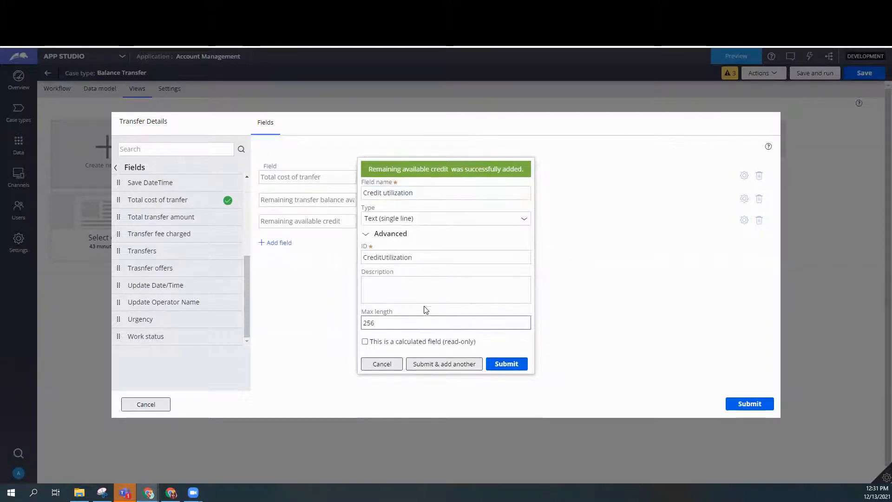
{"action": "left_click", "coordinate": [524, 220]}
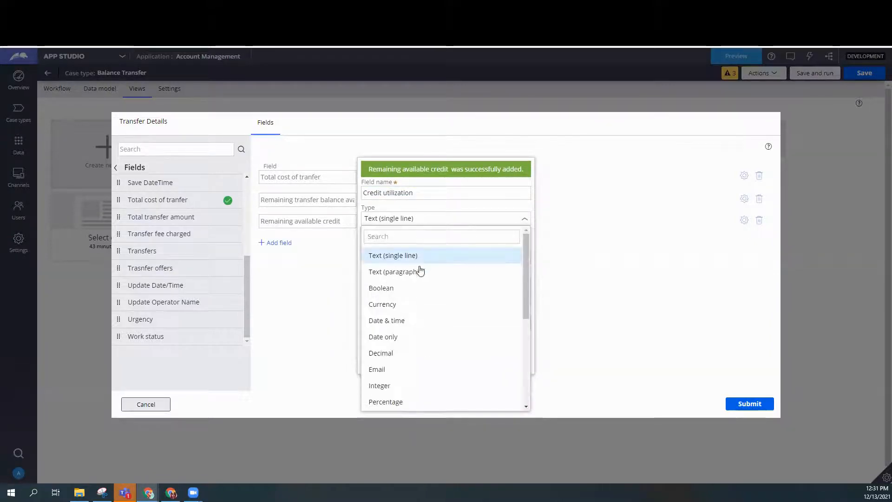
{"action": "scroll", "coordinate": [403, 361], "scroll_direction": "down", "scroll_amount": 5}
{"action": "scroll", "coordinate": [399, 296], "scroll_direction": "up", "scroll_amount": 5}
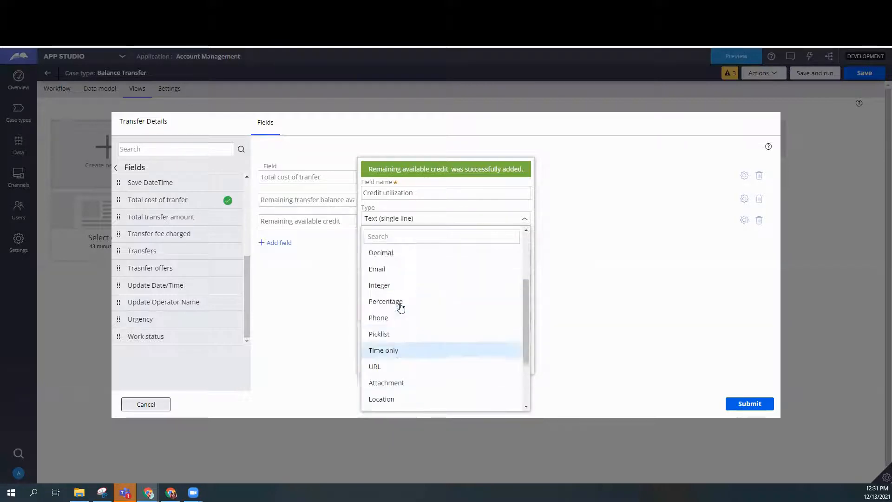
{"action": "left_click", "coordinate": [393, 259]}
Make Credit utilization a read-only calculated field using the expression .Account.CurrentBalance / .Account.CreditLimit.
{"action": "left_click", "coordinate": [365, 327]}
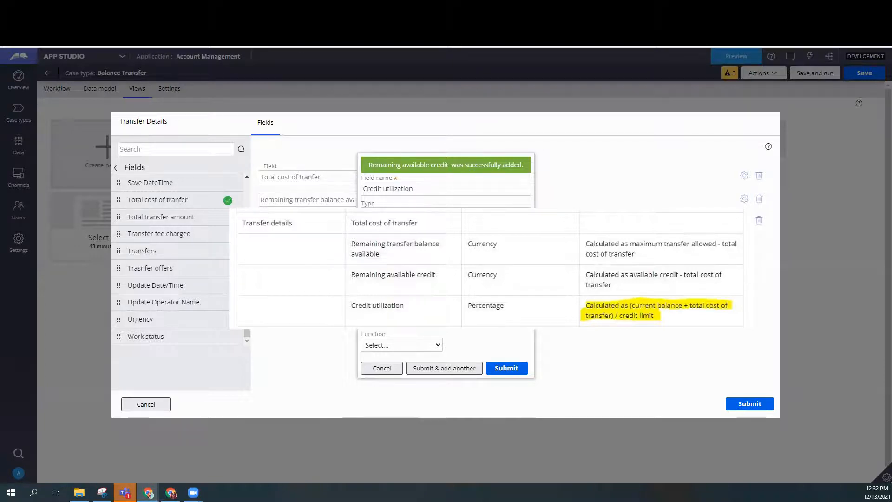
{"action": "left_click", "coordinate": [402, 344]}
{"action": "left_click", "coordinate": [410, 403]}
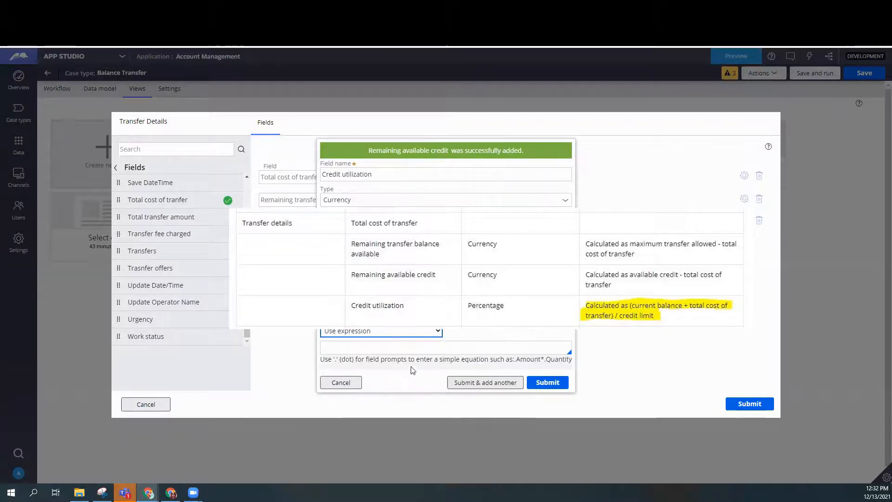
{"action": "type", "text": ".Account.CurrentBalance / "}
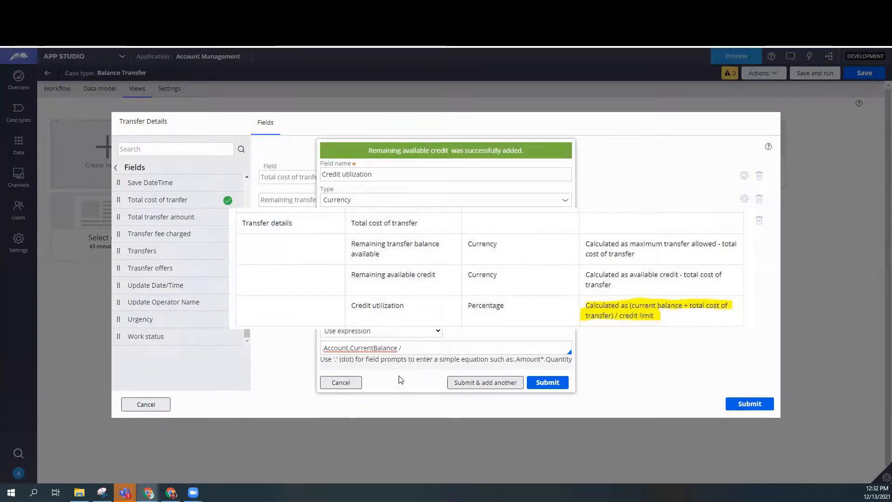
{"action": "type", "text": "."}
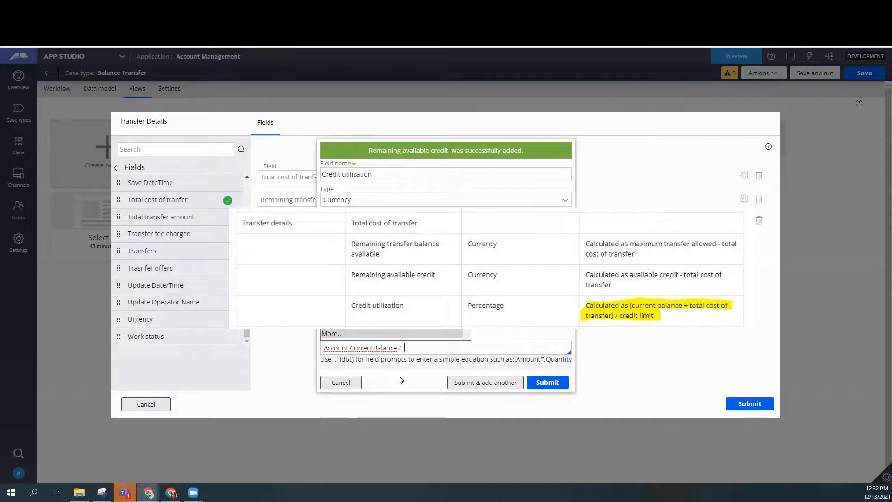
{"action": "type", "text": "Account."}
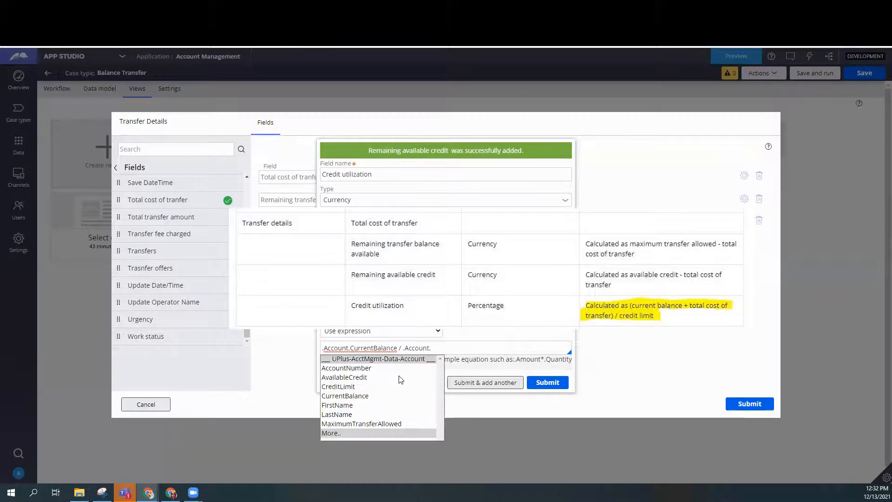
{"action": "left_click", "coordinate": [338, 386]}
Change the expression to (.Account.CurrentBalance + .TotalCostOfTranfer) / .Account.CreditLimit, then submit the Transfer Details view.
{"action": "left_click", "coordinate": [397, 348]}
{"action": "type", "text": ")"}
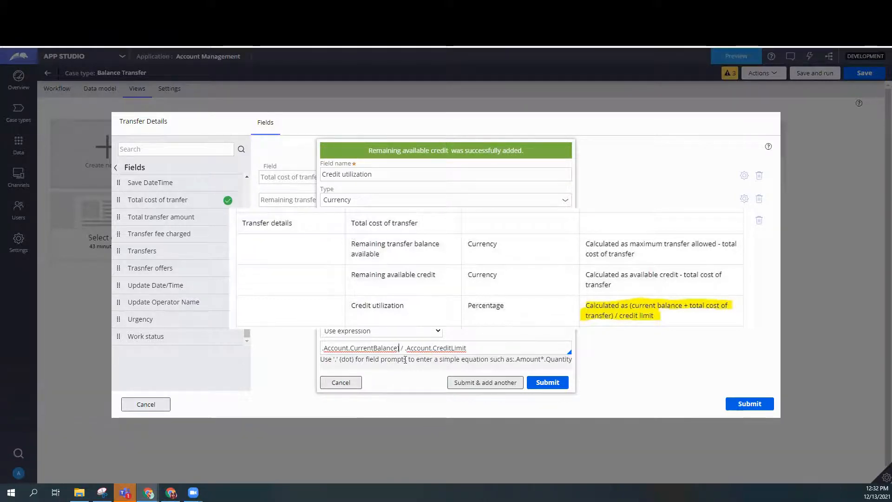
{"action": "left_click", "coordinate": [325, 350]}
{"action": "type", "text": "("}
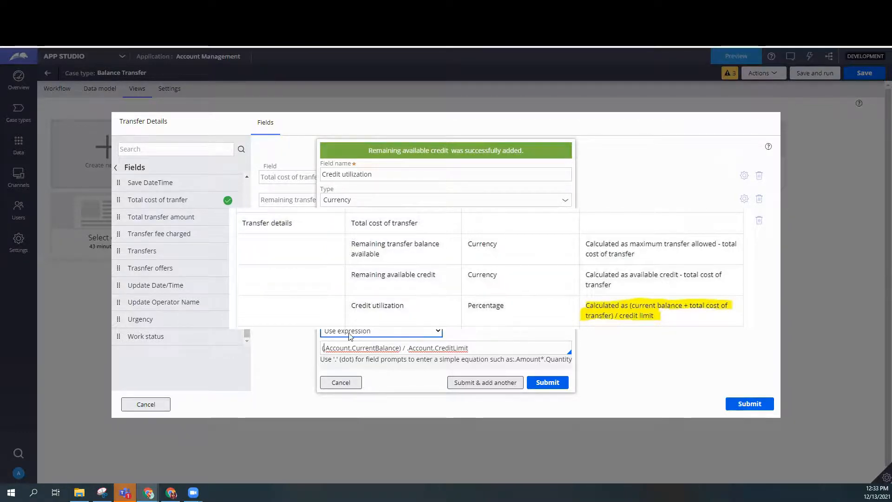
{"action": "left_click", "coordinate": [400, 349]}
{"action": "type", "text": ")"}
{"action": "left_click", "coordinate": [399, 348]}
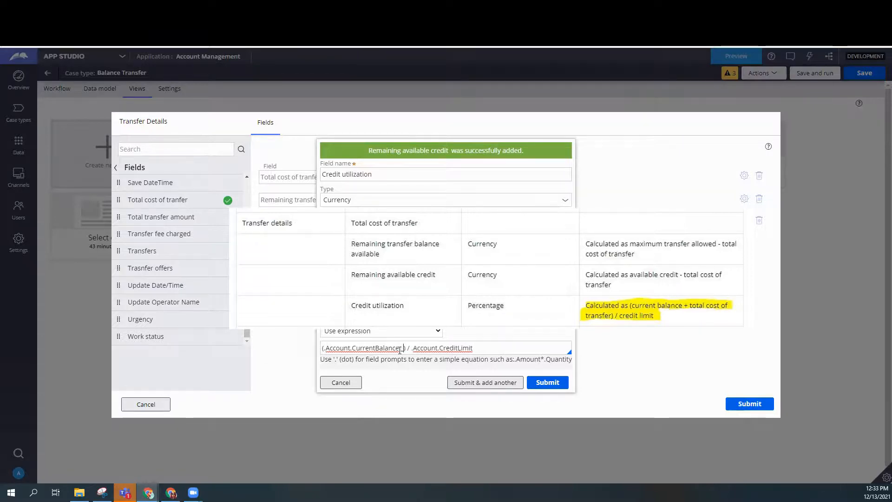
{"action": "type", "text": "+"}
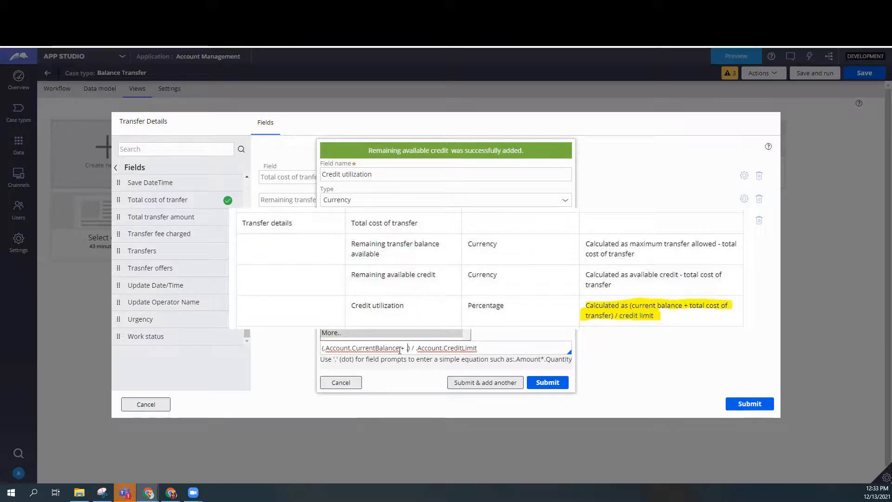
{"action": "type", "text": " ."}
{"action": "left_click", "coordinate": [372, 321]}
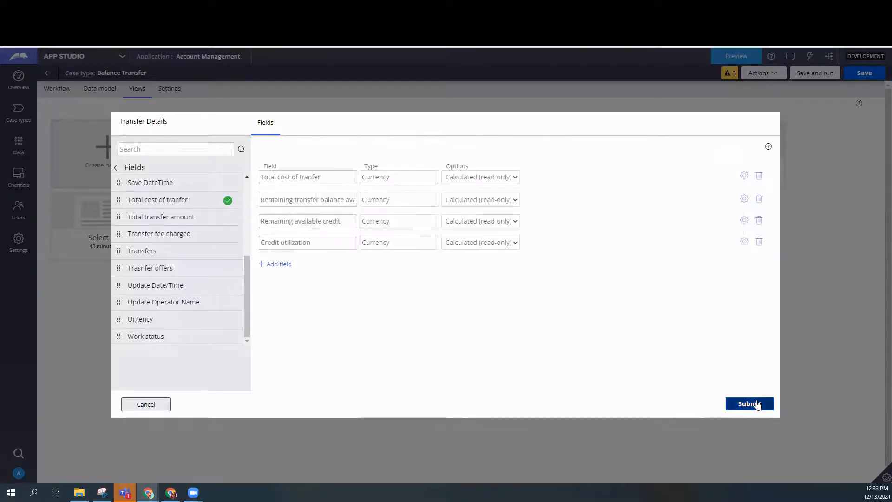
{"action": "left_click", "coordinate": [757, 405]}
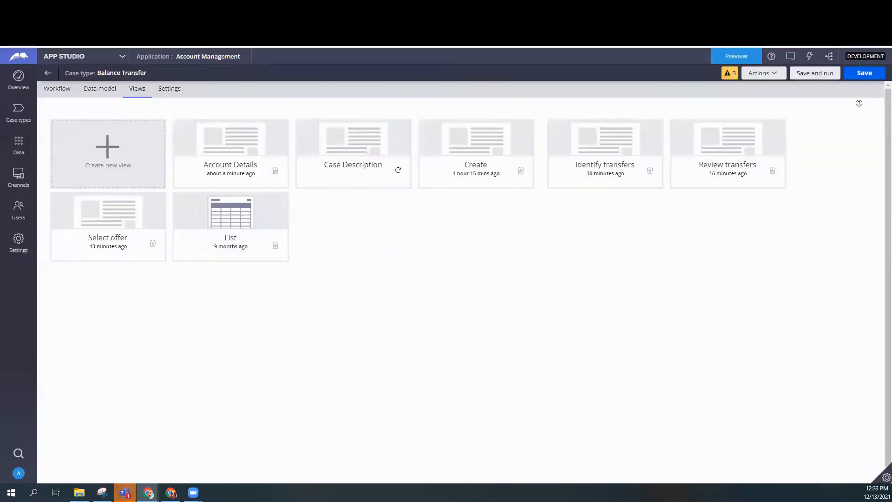
Create a new form view for the Balance Transfer case type and name it Approval Details.
{"action": "left_click", "coordinate": [119, 173]}
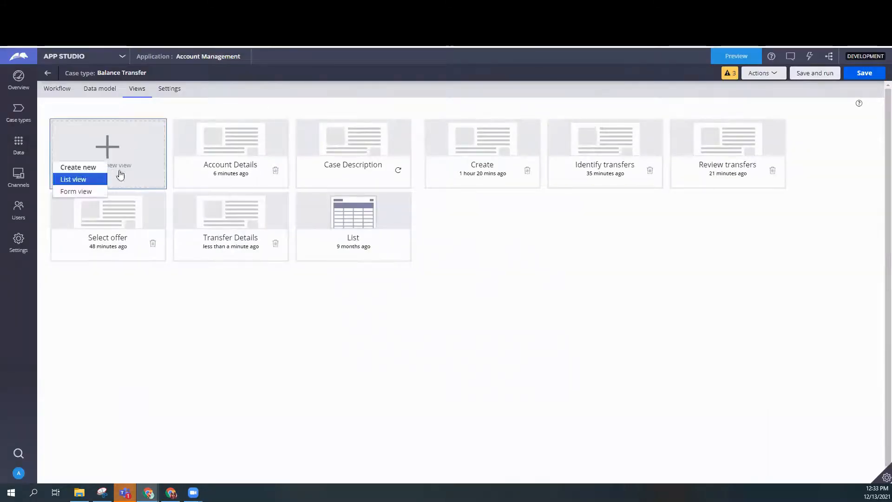
{"action": "left_click", "coordinate": [85, 192]}
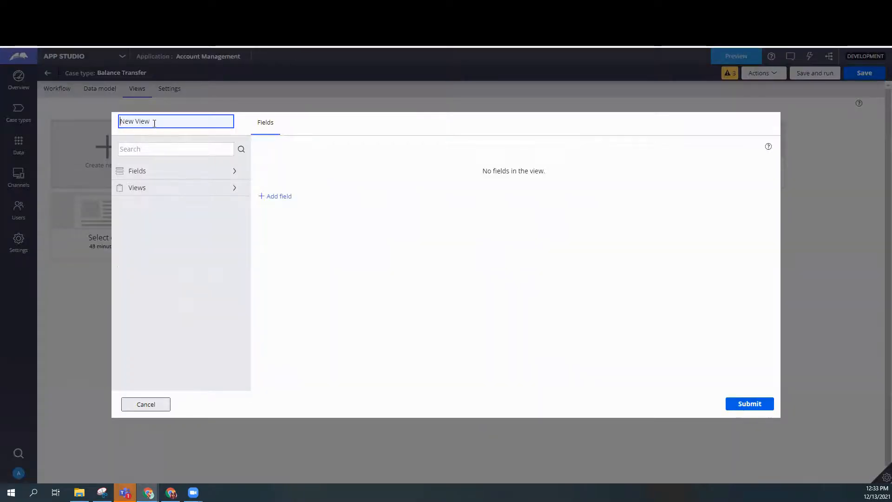
{"action": "left_click_drag", "start_coordinate": [154, 123], "coordinate": [120, 120]}
{"action": "type", "text": "Approval Details"}
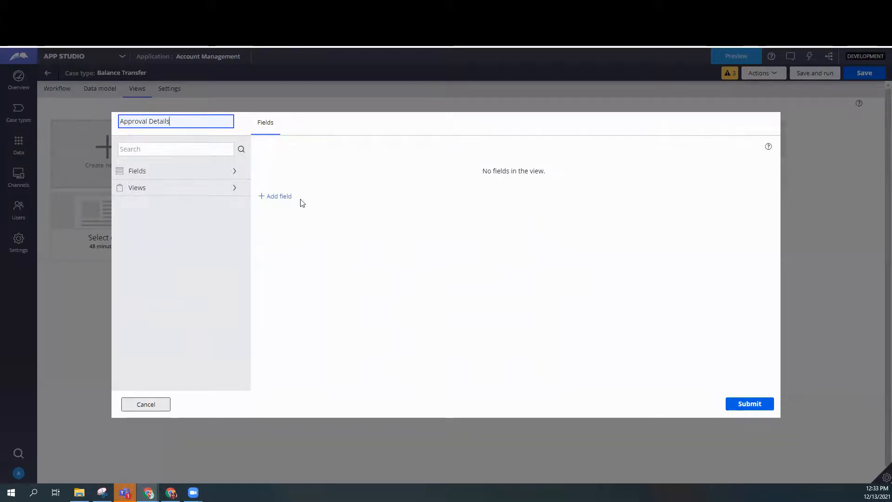
Start a new field in the Approval Details view and name it Credit score.
{"action": "left_click", "coordinate": [286, 197]}
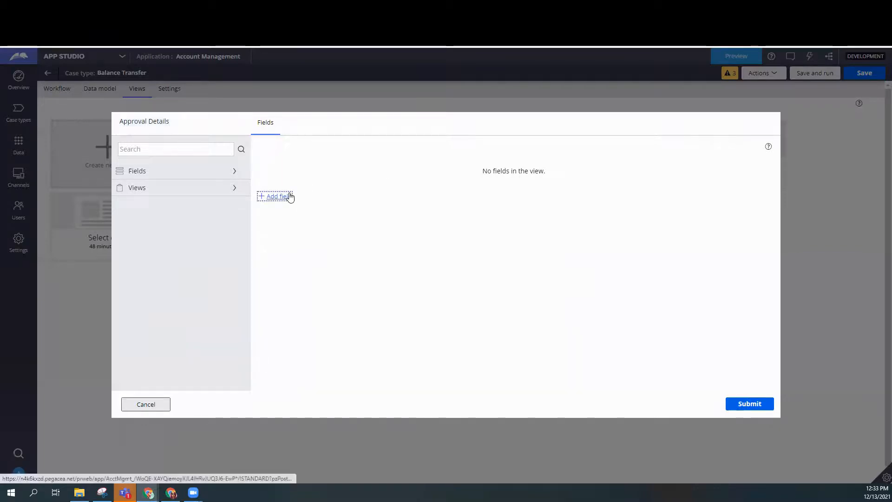
{"action": "left_click", "coordinate": [286, 197]}
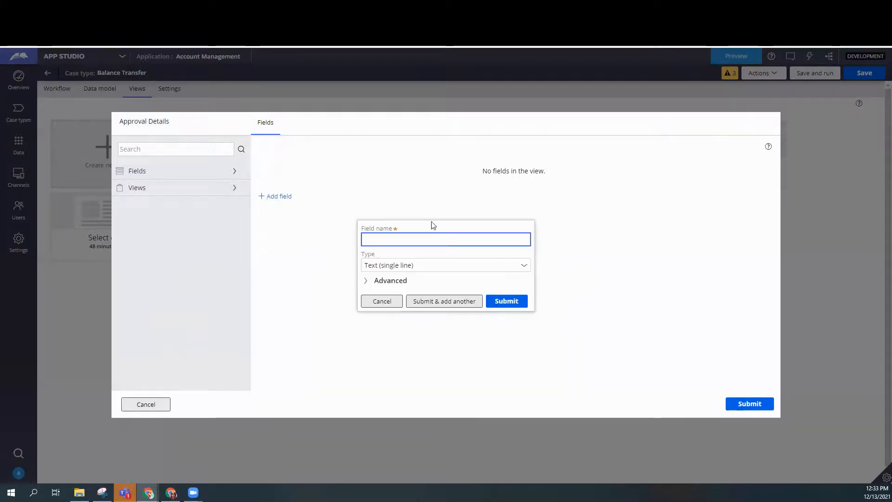
{"action": "type", "text": "Credit Score"}
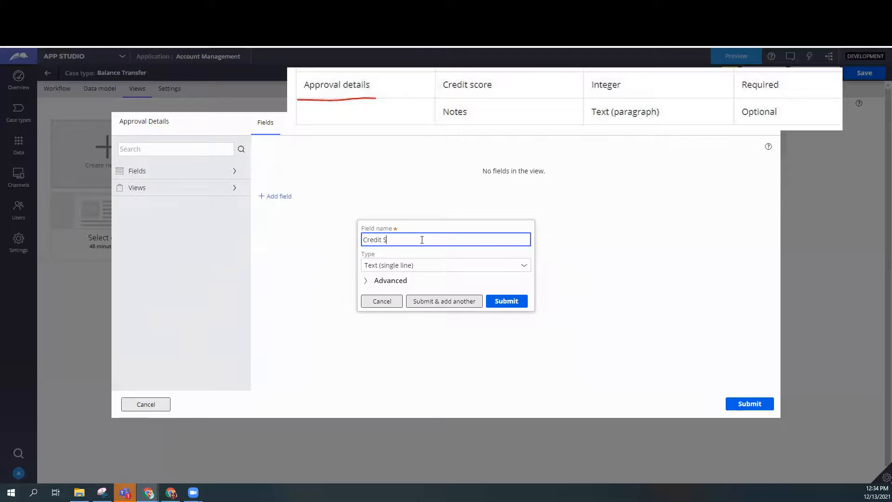
{"action": "key", "text": "BackSpace"}
{"action": "key", "text": "BackSpace"}
{"action": "key", "text": "BackSpace"}
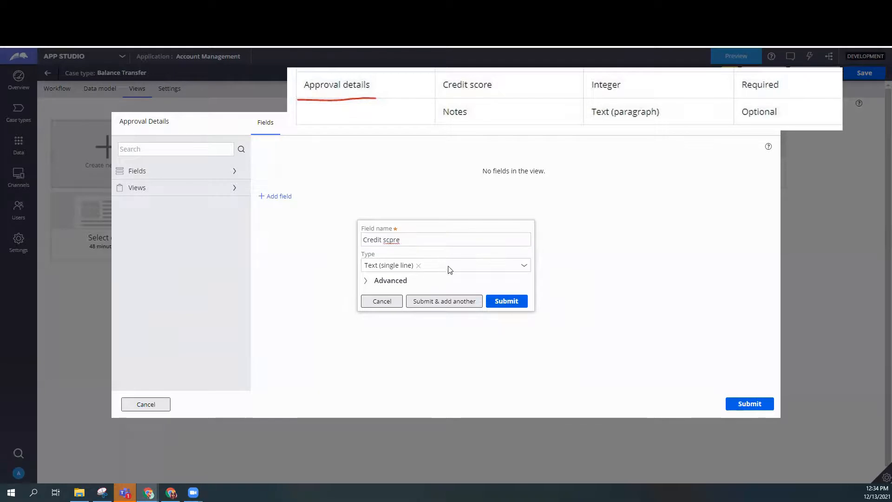
{"action": "double_click", "coordinate": [417, 241]}
{"action": "type", "text": "score"}
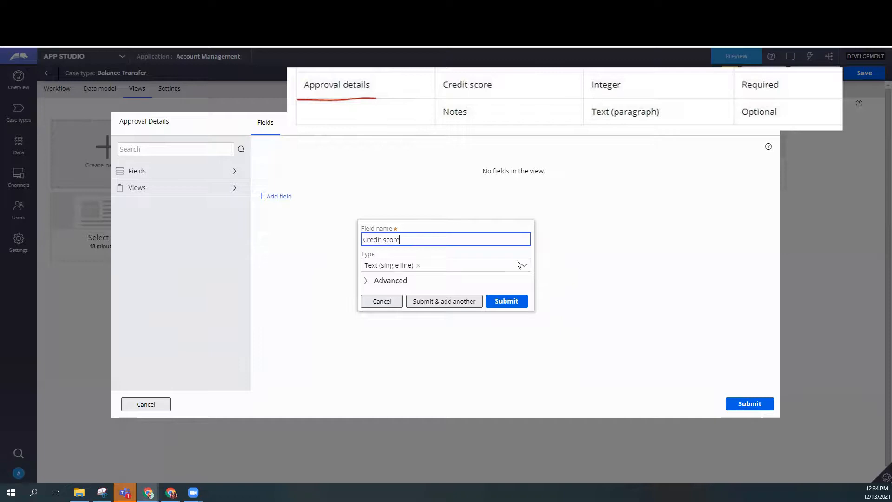
Set the Credit score field's type to Integer, then submit it and start another field.
{"action": "left_click", "coordinate": [526, 270]}
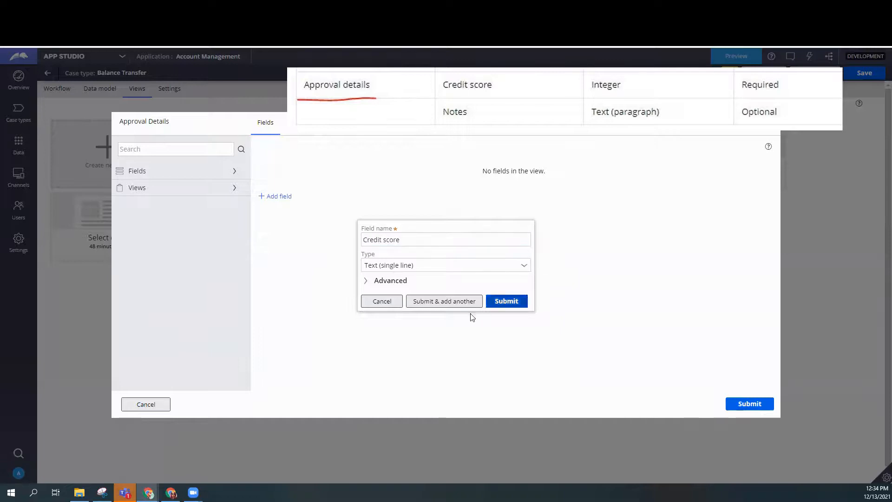
{"action": "left_click", "coordinate": [526, 269]}
{"action": "left_click", "coordinate": [385, 430]}
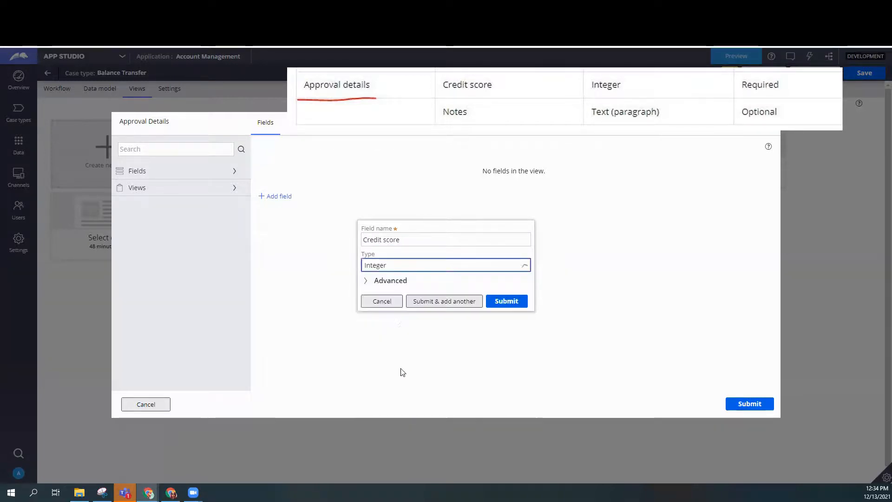
{"action": "left_click", "coordinate": [456, 306]}
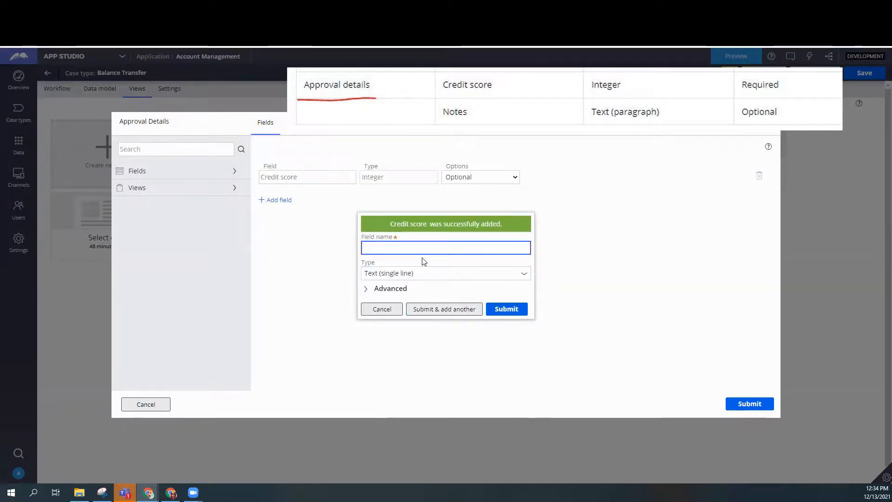
Name the new field Notes, set its type to Text (paragraph) and submit it.
{"action": "type", "text": "Notes"}
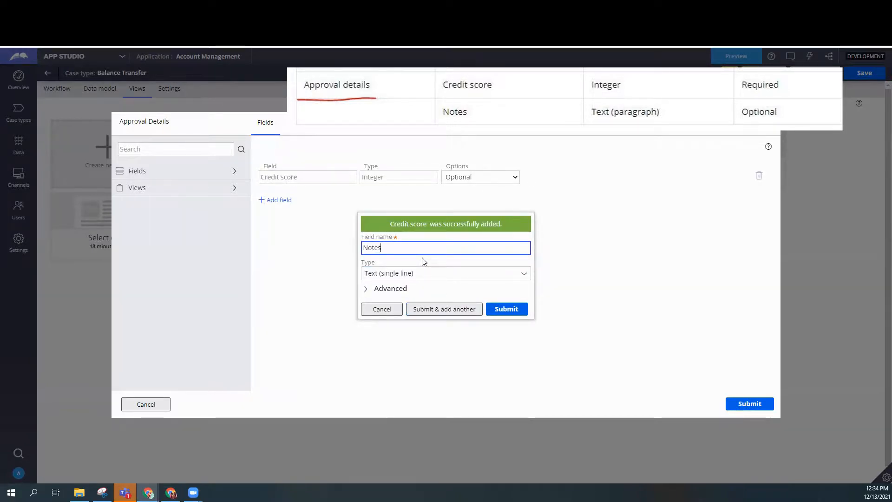
{"action": "left_click", "coordinate": [522, 277]}
{"action": "left_click", "coordinate": [385, 326]}
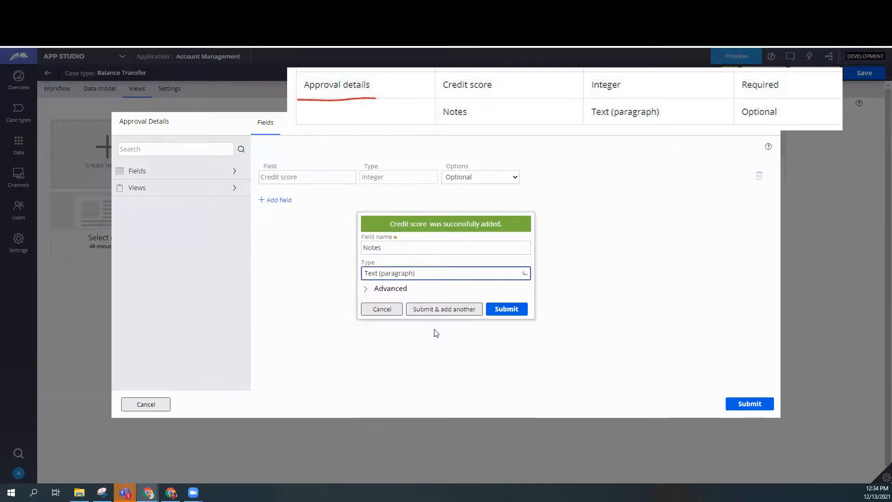
{"action": "left_click", "coordinate": [506, 324]}
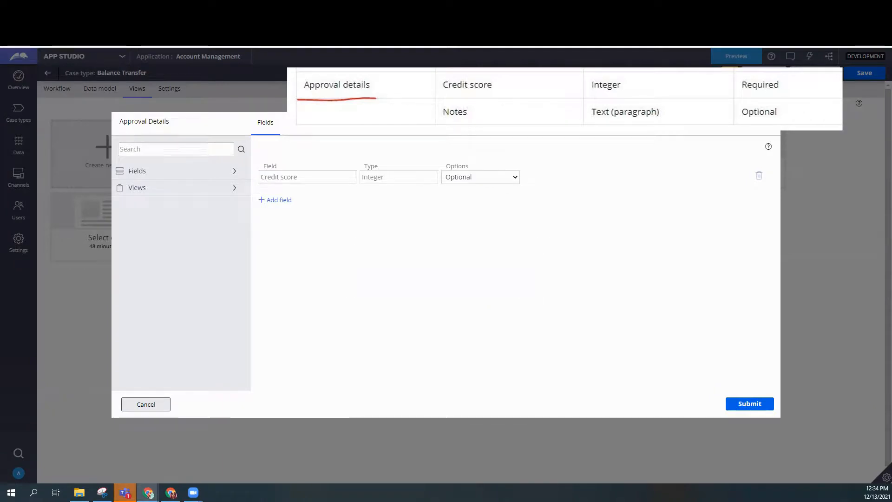
Make the Credit score field Required and submit the Approval Details view.
{"action": "left_click", "coordinate": [506, 180]}
{"action": "left_click", "coordinate": [499, 195]}
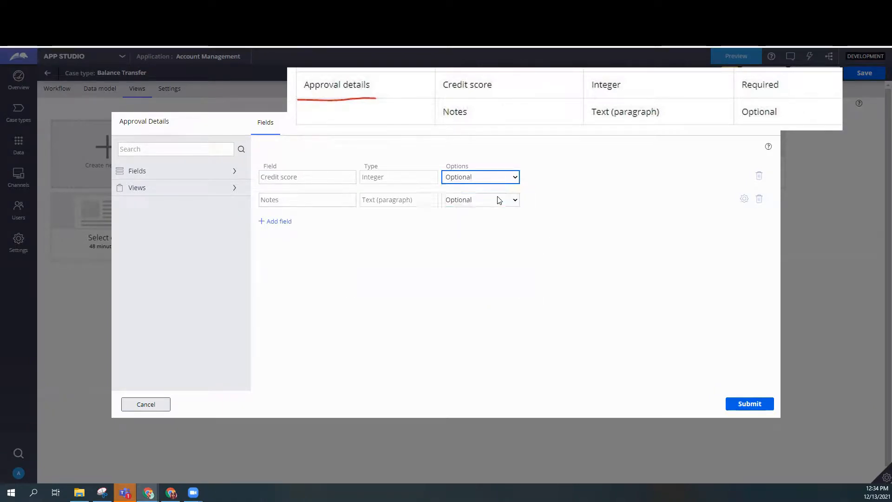
{"action": "left_click", "coordinate": [522, 203]}
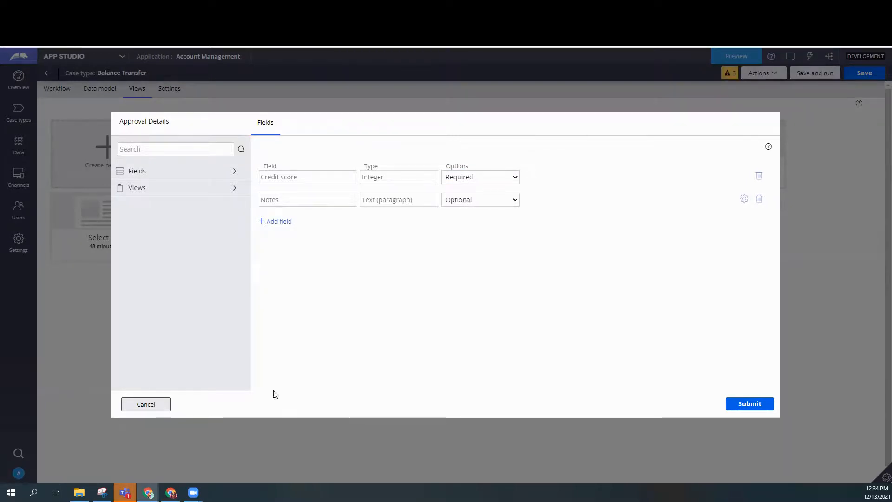
{"action": "left_click", "coordinate": [753, 403]}
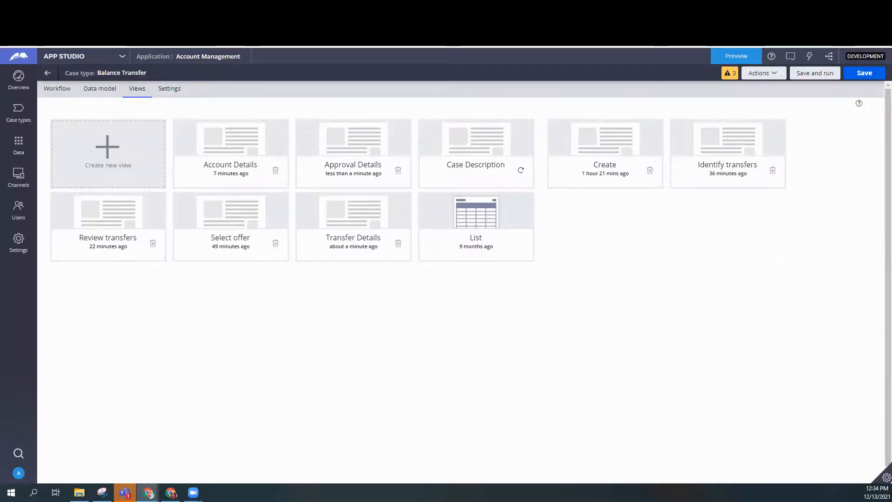
Open the view configuration of the Approve transfer step in the case workflow and remove its Notes field.
{"action": "left_click", "coordinate": [95, 90]}
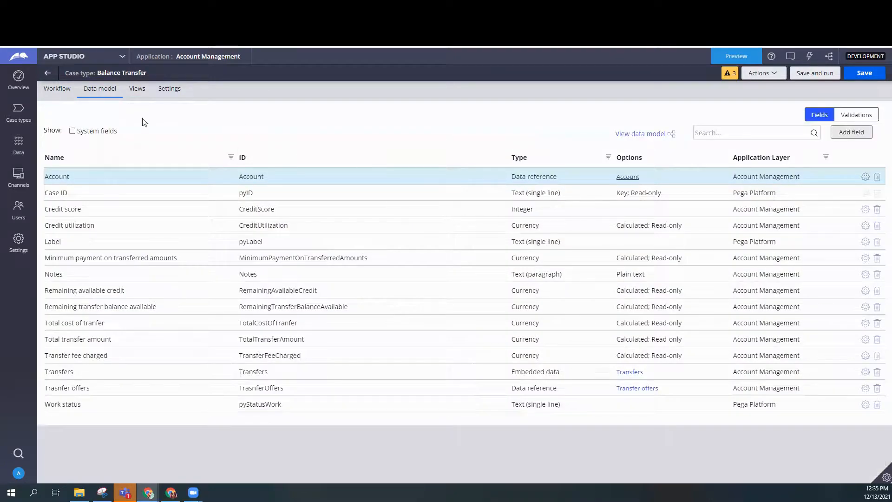
{"action": "left_click", "coordinate": [58, 91]}
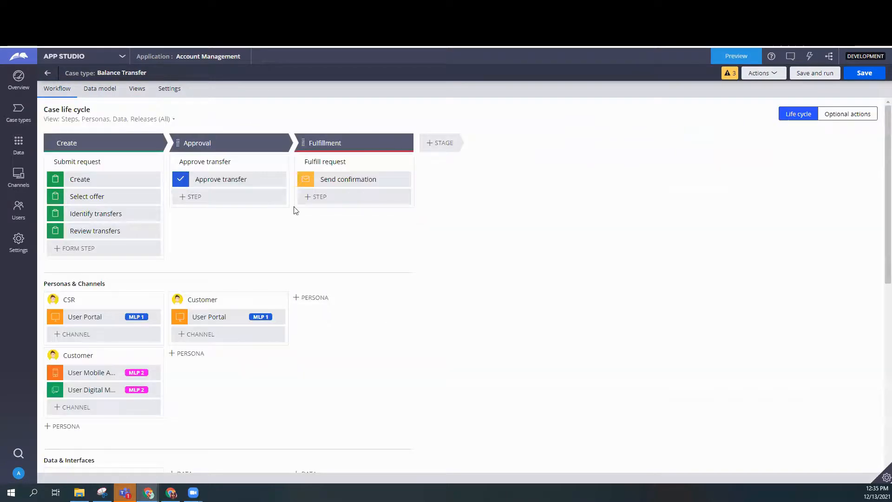
{"action": "left_click", "coordinate": [261, 181]}
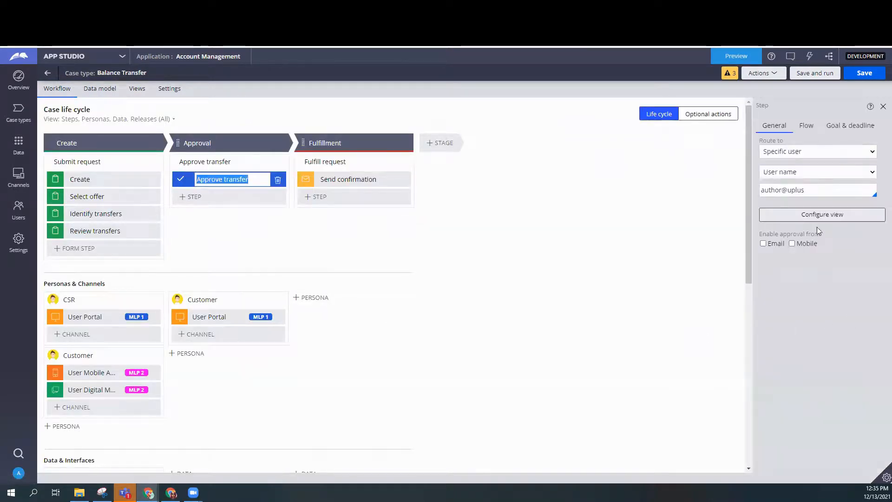
{"action": "left_click", "coordinate": [816, 215]}
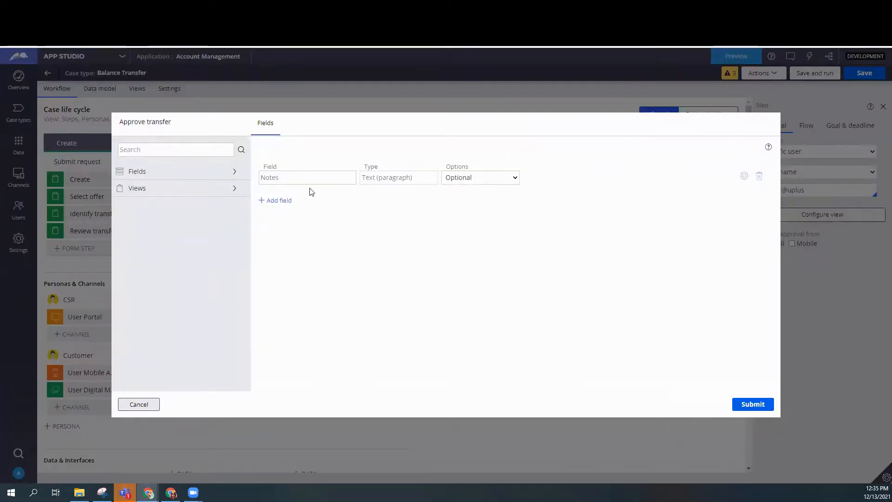
{"action": "left_click", "coordinate": [759, 176]}
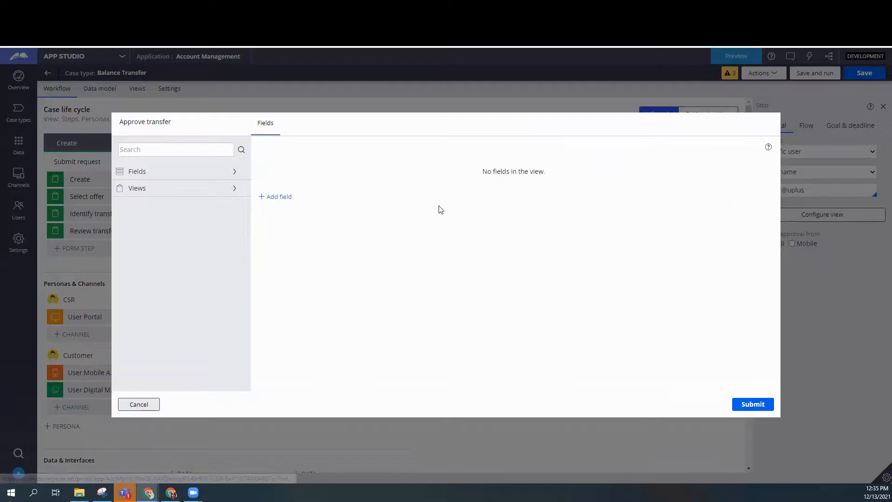
Add the Account Details, Transfer Details and Approval Details views, in that order, to the Approve transfer view.
{"action": "left_click", "coordinate": [234, 191]}
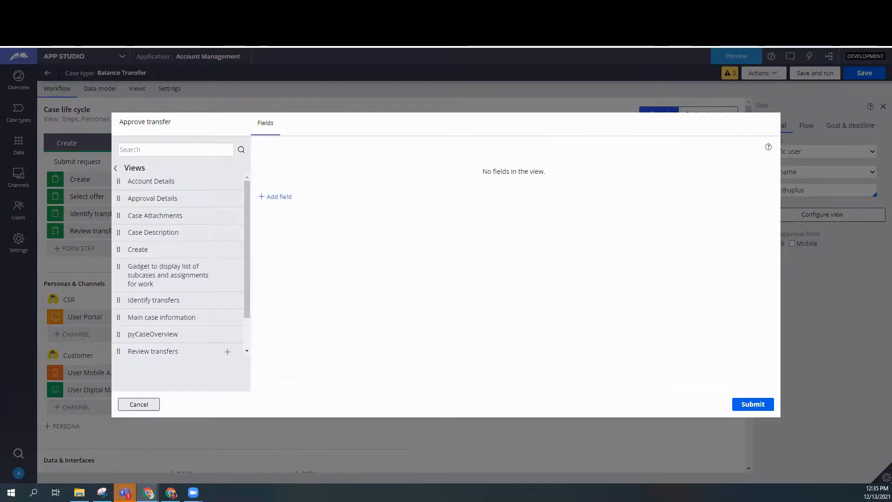
{"action": "left_click", "coordinate": [227, 182]}
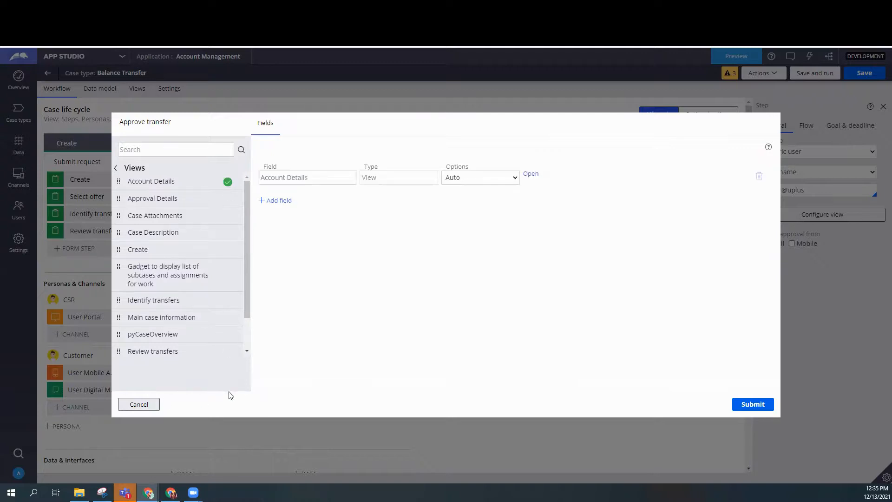
{"action": "scroll", "coordinate": [228, 350], "scroll_direction": "down", "scroll_amount": 2}
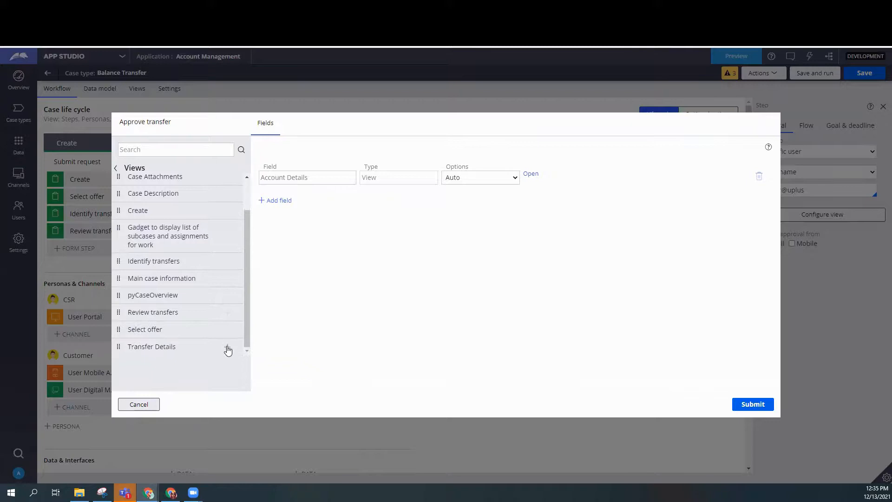
{"action": "left_click", "coordinate": [227, 347]}
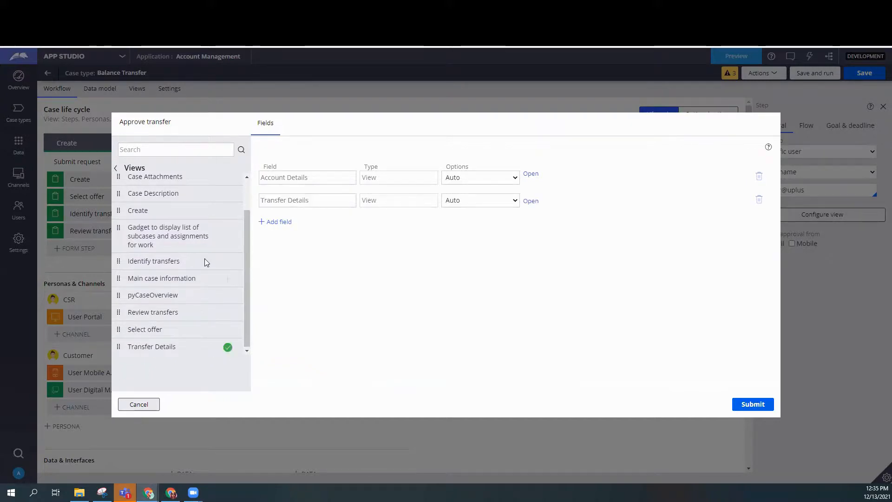
{"action": "scroll", "coordinate": [222, 248], "scroll_direction": "up", "scroll_amount": 2}
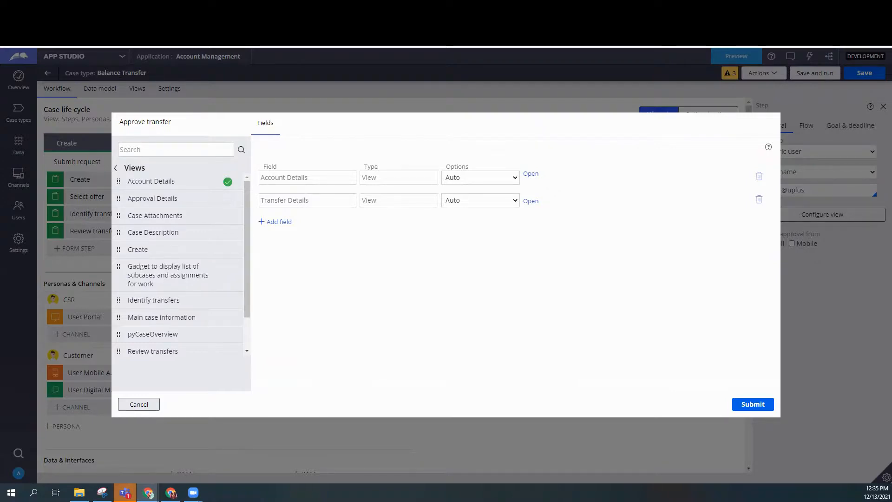
Set the Account Details, Transfer Details and Approval Details views to Read-only and submit the Approve transfer configuration.
{"action": "left_click", "coordinate": [487, 178]}
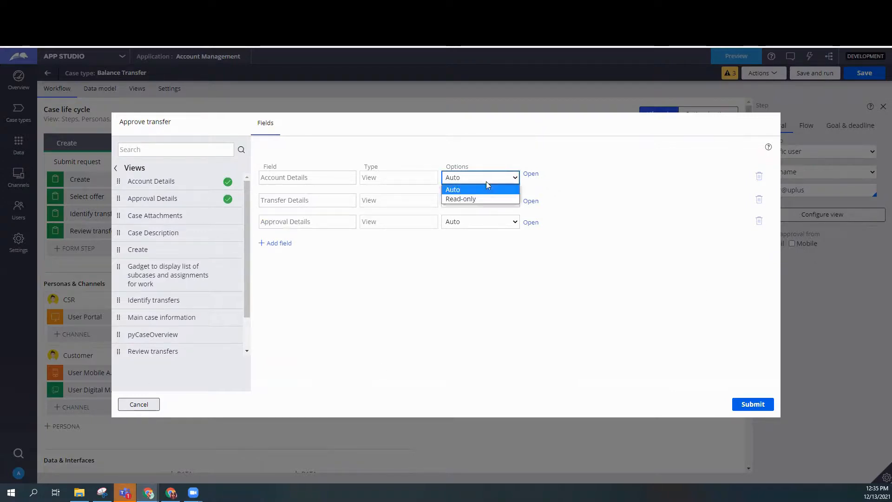
{"action": "left_click", "coordinate": [488, 199]}
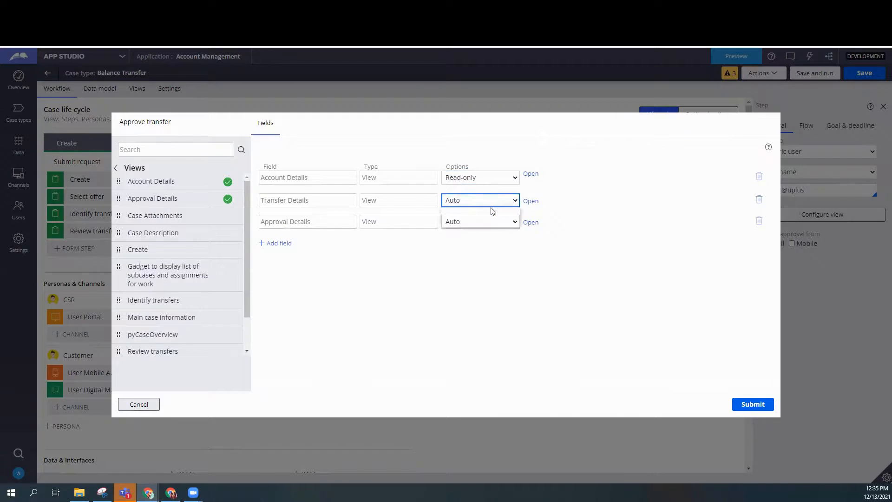
{"action": "left_click", "coordinate": [486, 200]}
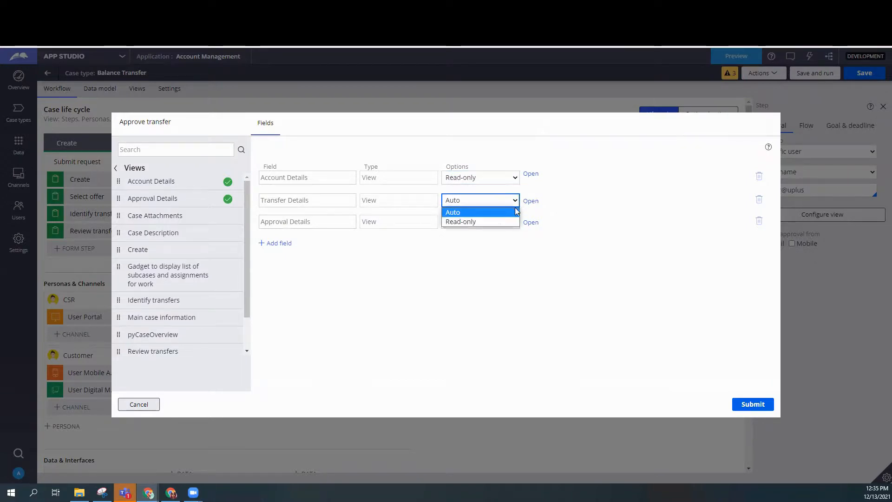
{"action": "left_click", "coordinate": [495, 220]}
{"action": "left_click", "coordinate": [496, 223]}
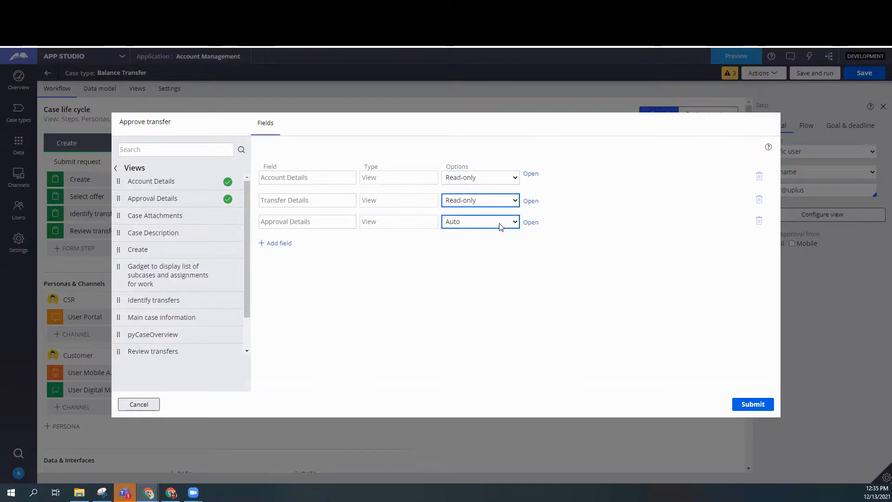
{"action": "left_click", "coordinate": [502, 224]}
{"action": "left_click", "coordinate": [515, 222]}
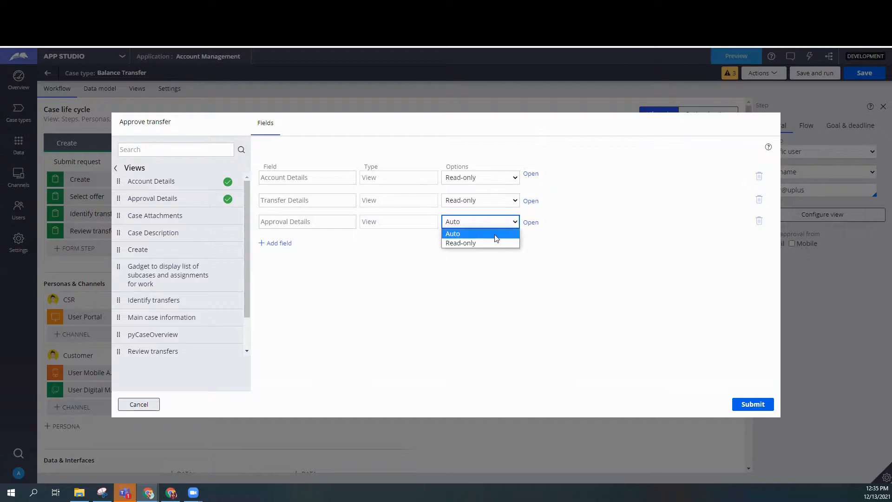
{"action": "left_click", "coordinate": [492, 244]}
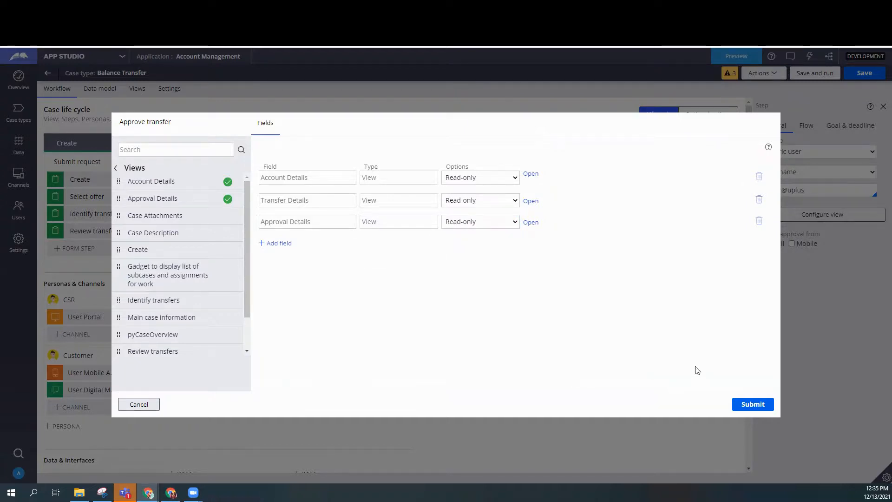
{"action": "left_click", "coordinate": [751, 405]}
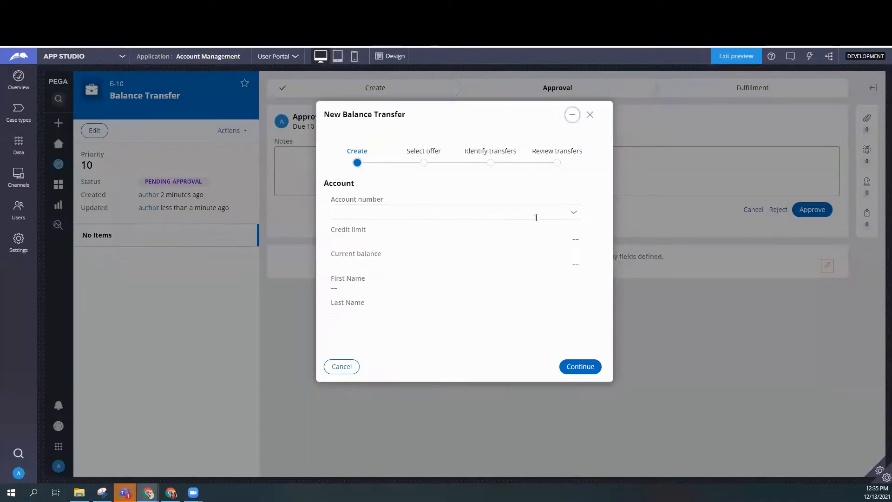
In a new Balance Transfer case, select the second listed account and the Low interest rate transfer offer, and continue to the transfers.
{"action": "left_click", "coordinate": [558, 214]}
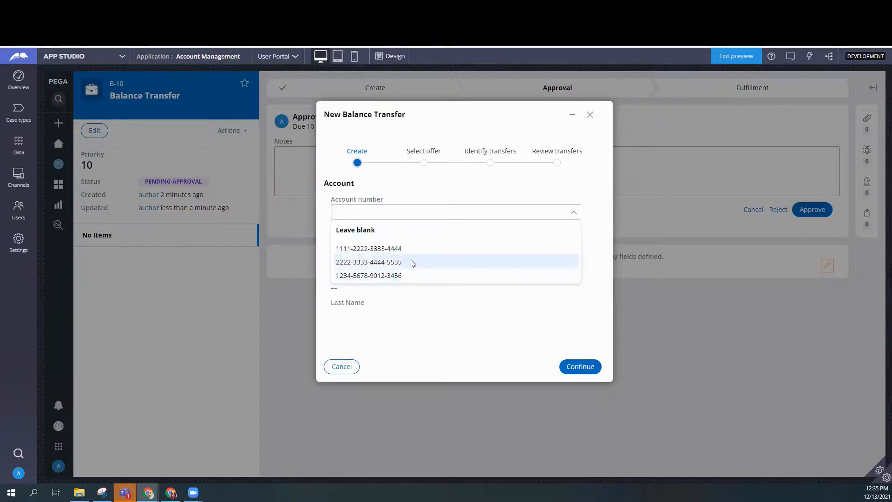
{"action": "left_click", "coordinate": [413, 262]}
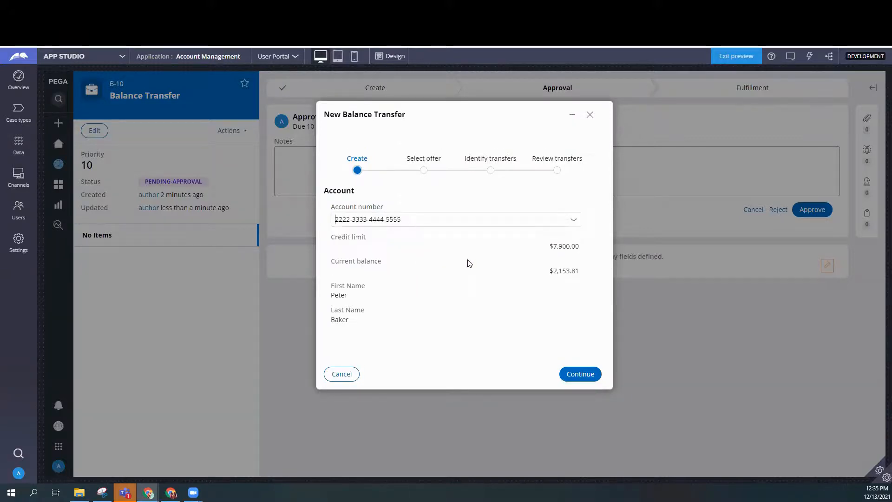
{"action": "left_click", "coordinate": [581, 374]}
{"action": "left_click", "coordinate": [411, 214]}
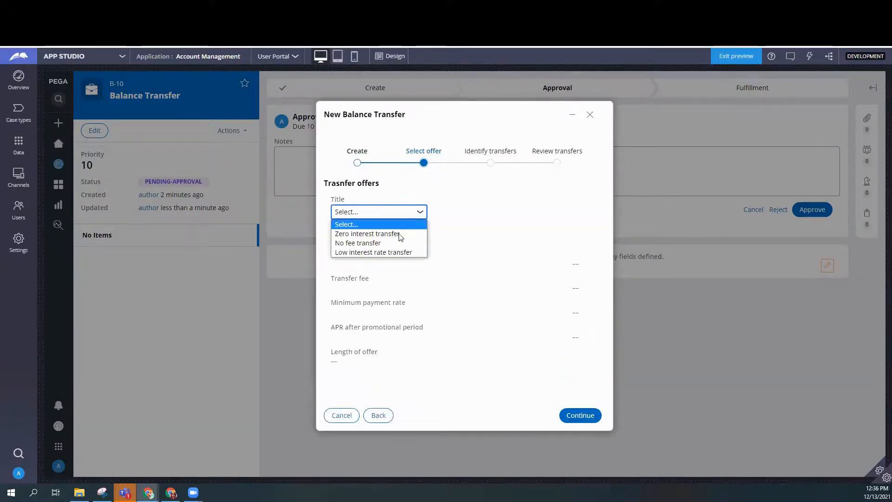
{"action": "left_click", "coordinate": [391, 252]}
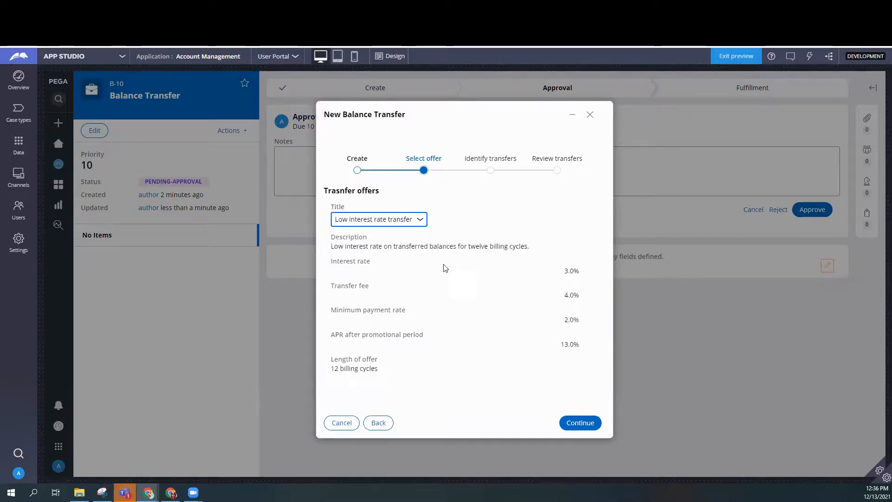
{"action": "left_click", "coordinate": [580, 423]}
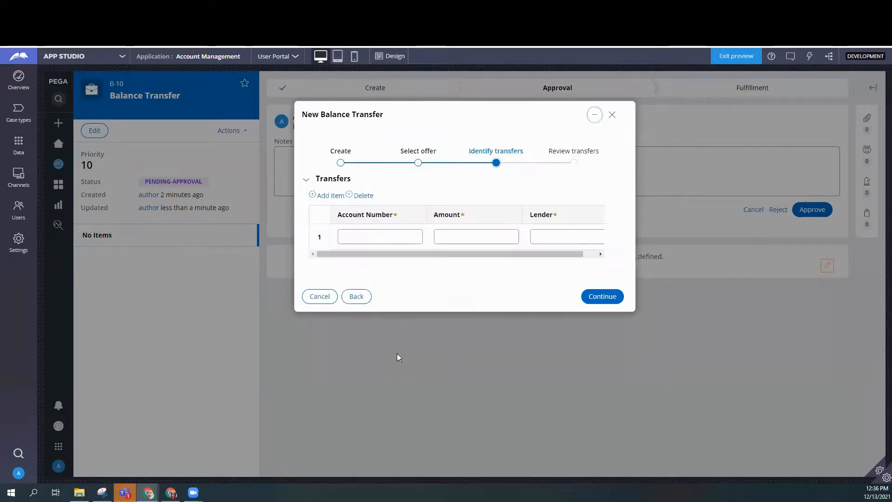
Fill in the first transfer row with an account number, the amount 234234 and the lender's name.
{"action": "left_click", "coordinate": [353, 240]}
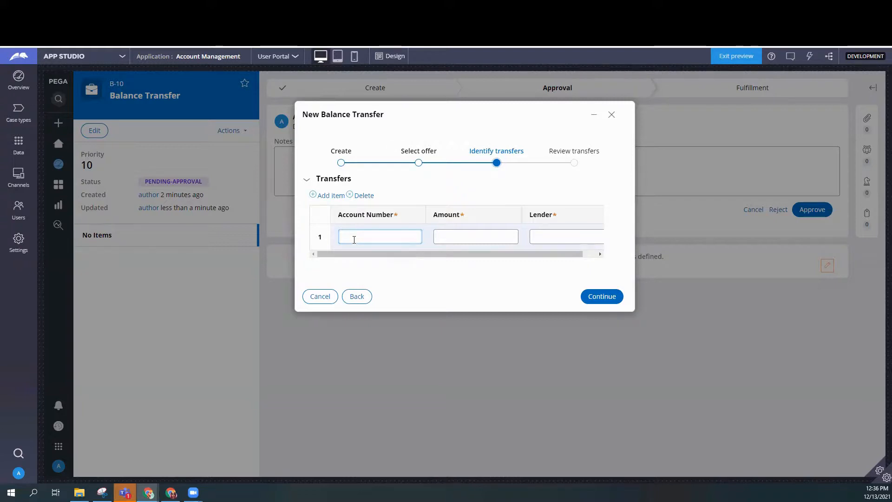
{"action": "type", "text": "234"}
{"action": "key", "text": "Tab"}
{"action": "type", "text": "23"}
{"action": "key", "text": "Tab"}
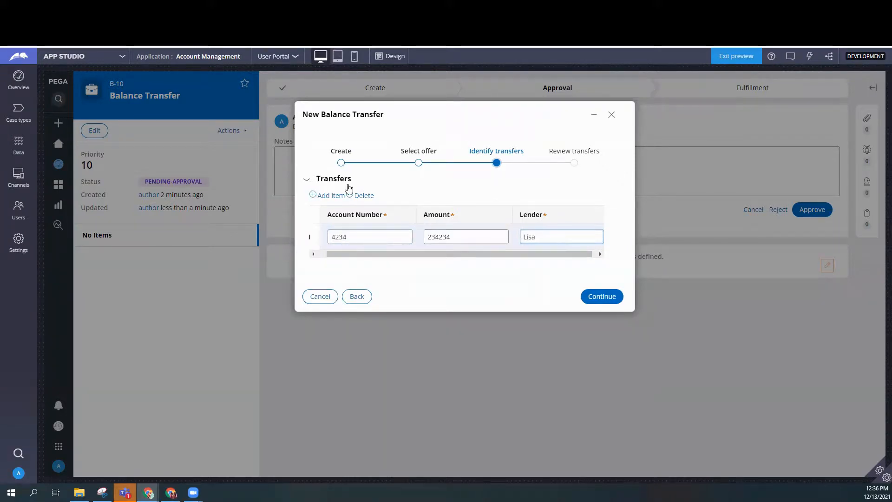
Add a second transfer row with an account number, the amount 2000 and the lender's name.
{"action": "left_click", "coordinate": [331, 195]}
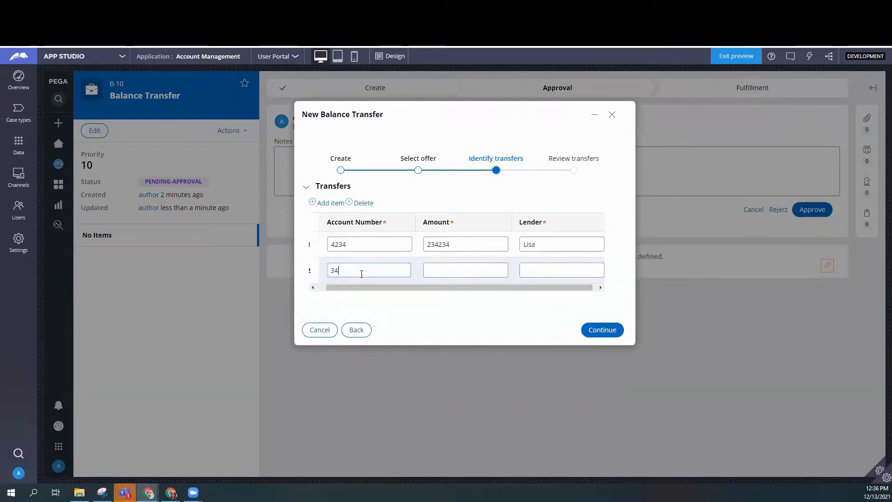
{"action": "left_click", "coordinate": [451, 273]}
{"action": "type", "text": "2000"}
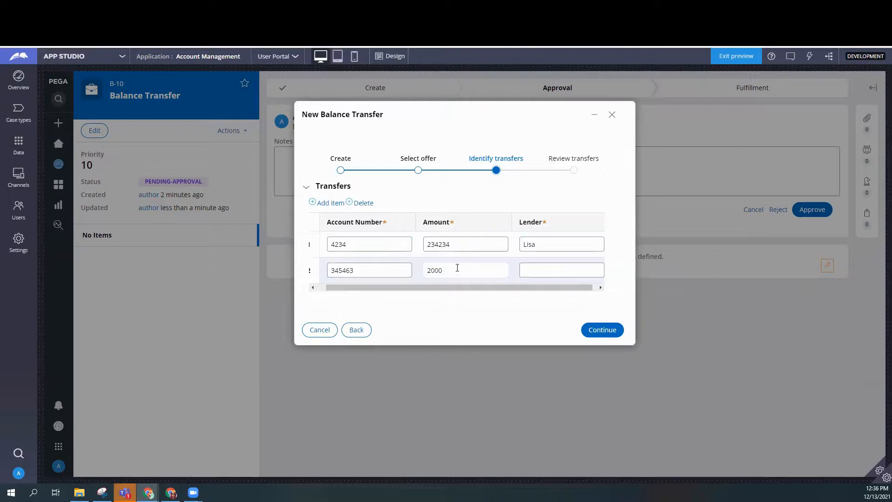
{"action": "left_click", "coordinate": [561, 274]}
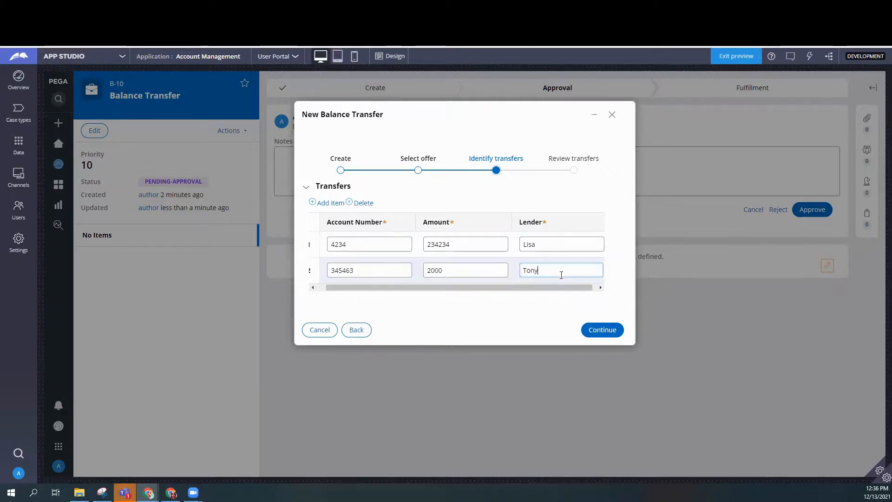
Add a third transfer row with an account number, the amount 234 and the lender's name.
{"action": "left_click", "coordinate": [330, 203]}
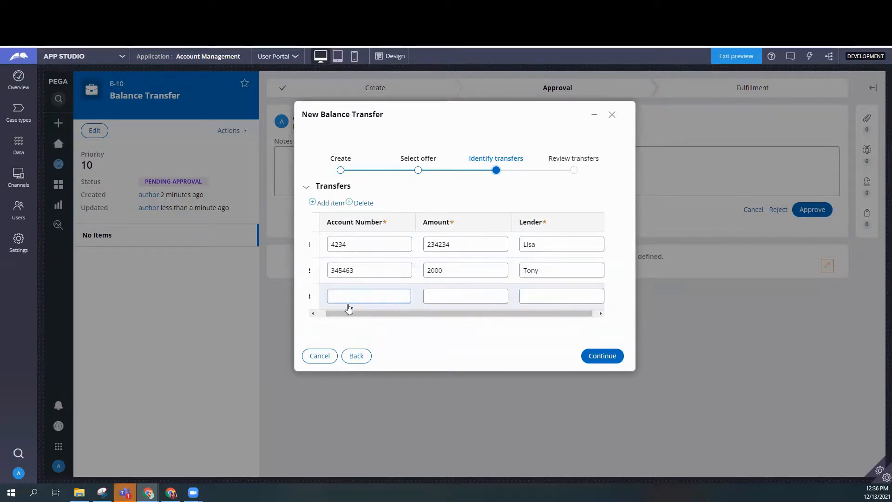
{"action": "type", "text": "345345"}
{"action": "key", "text": "Tab"}
{"action": "type", "text": "234"}
{"action": "key", "text": "Tab"}
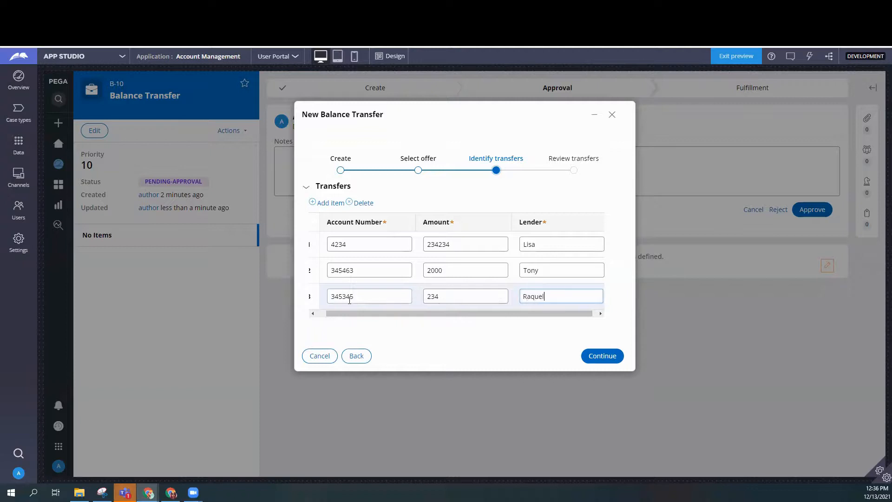
Continue to the transfer review, create the case and examine the Account, Transfer and Approval Details on its approval form.
{"action": "left_click", "coordinate": [599, 355]}
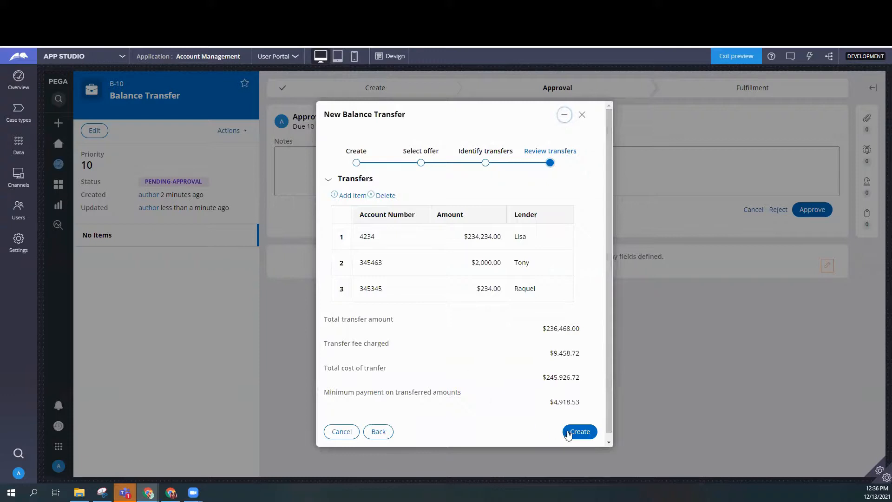
{"action": "left_click", "coordinate": [578, 433]}
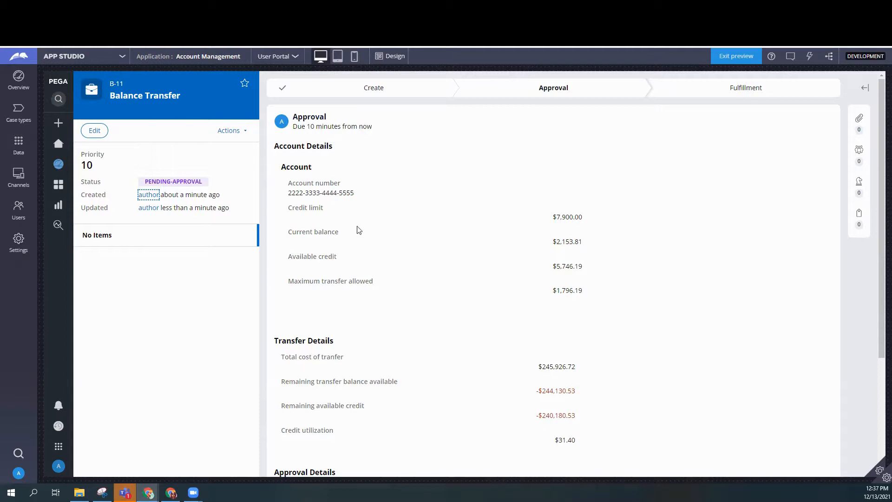
{"action": "scroll", "coordinate": [595, 325], "scroll_direction": "down", "scroll_amount": 3}
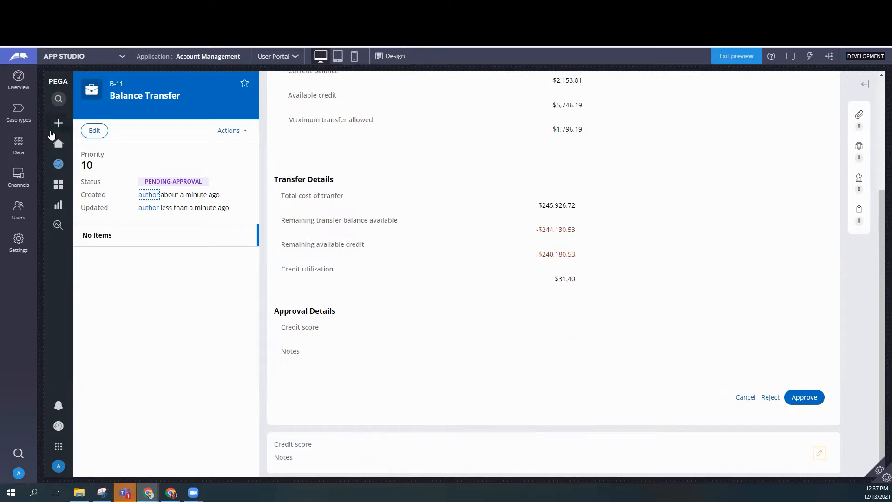
Reopen the view configuration of Balance Transfer's Approve transfer step, set the Approval Details view to Auto and submit it.
{"action": "left_click", "coordinate": [18, 114]}
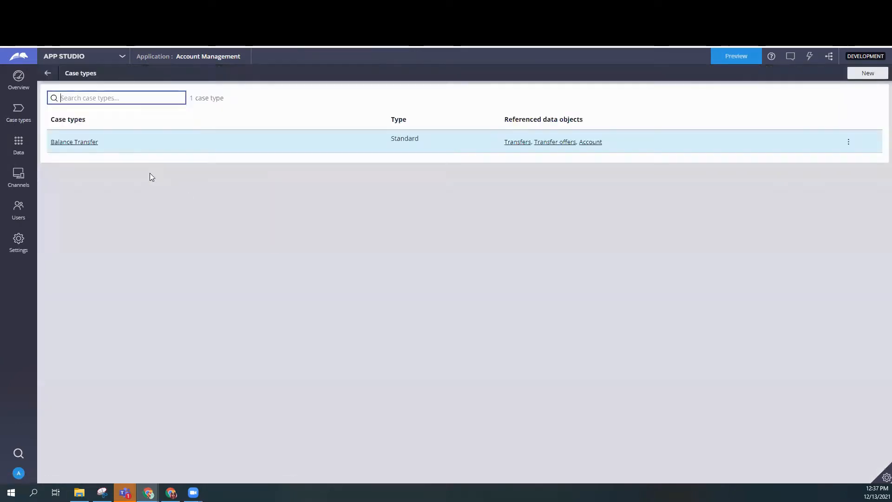
{"action": "left_click", "coordinate": [64, 142]}
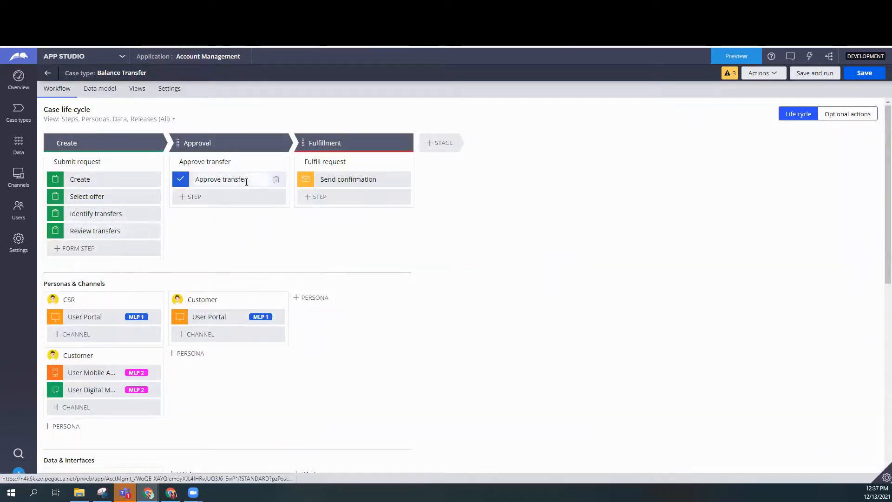
{"action": "left_click", "coordinate": [801, 217]}
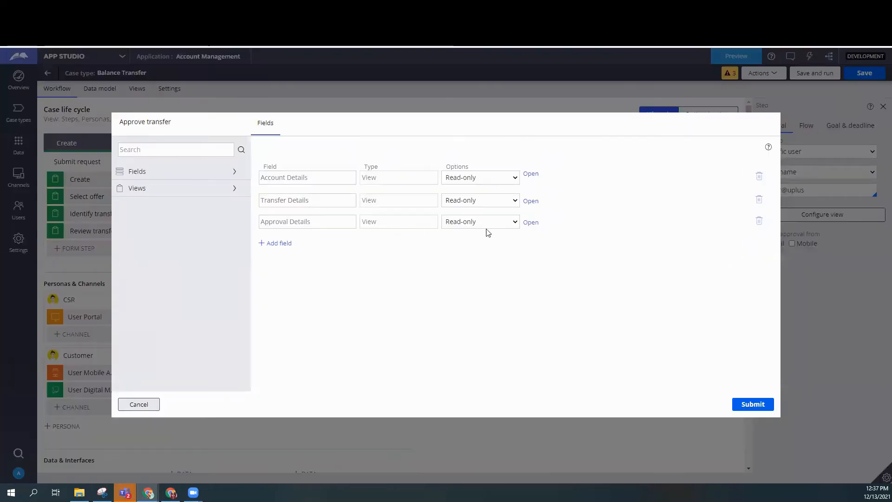
{"action": "left_click", "coordinate": [483, 222]}
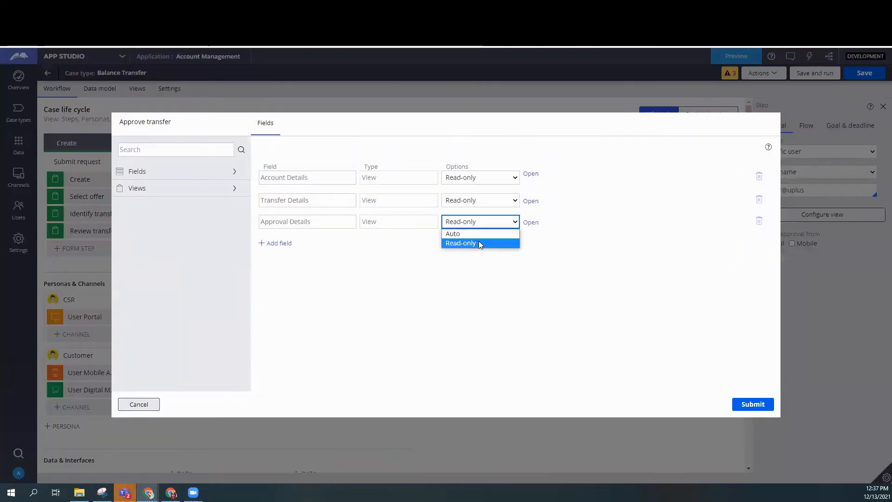
{"action": "left_click", "coordinate": [479, 233]}
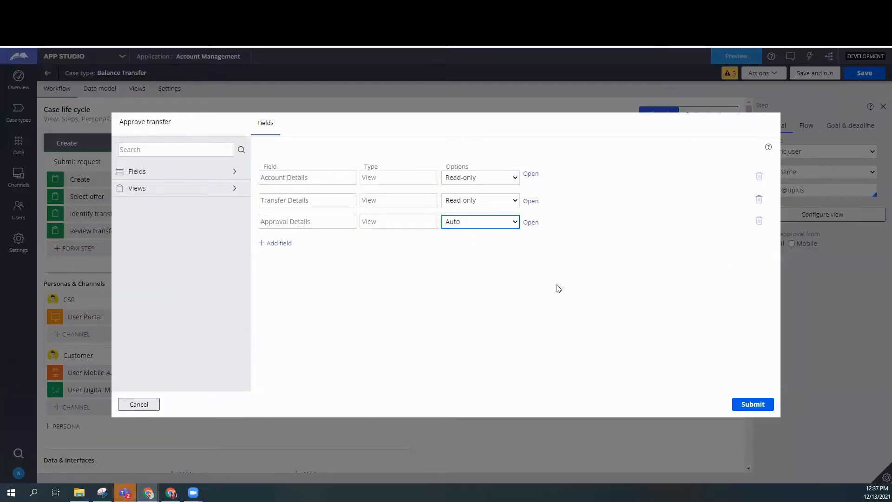
{"action": "left_click", "coordinate": [751, 405]}
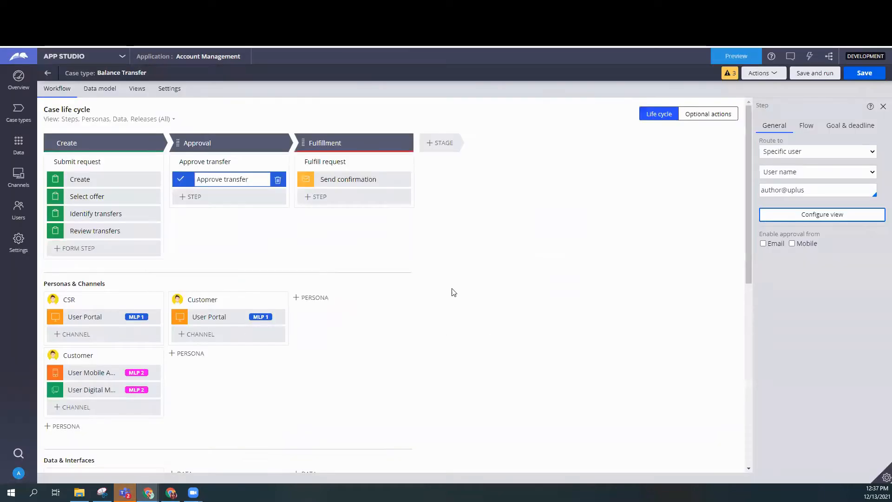
Save and run the case type, select the second listed account for the new case and continue to the offer selection.
{"action": "left_click", "coordinate": [815, 73]}
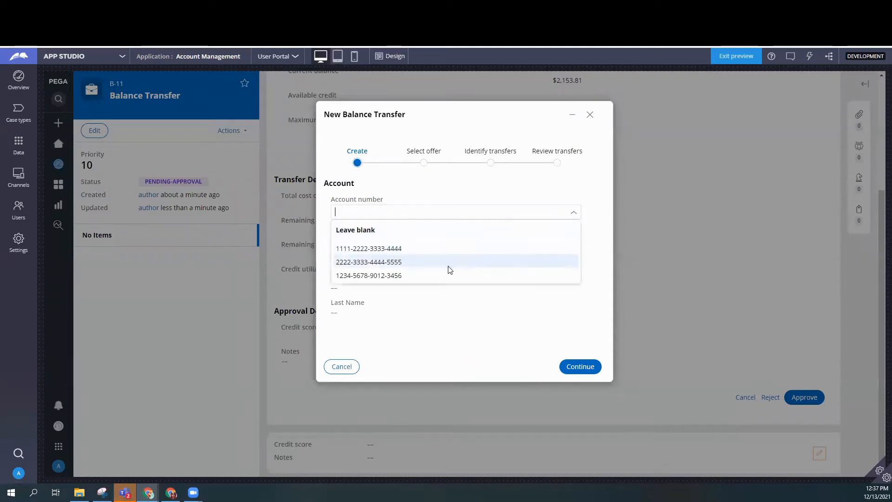
{"action": "left_click", "coordinate": [449, 266]}
{"action": "left_click", "coordinate": [581, 372]}
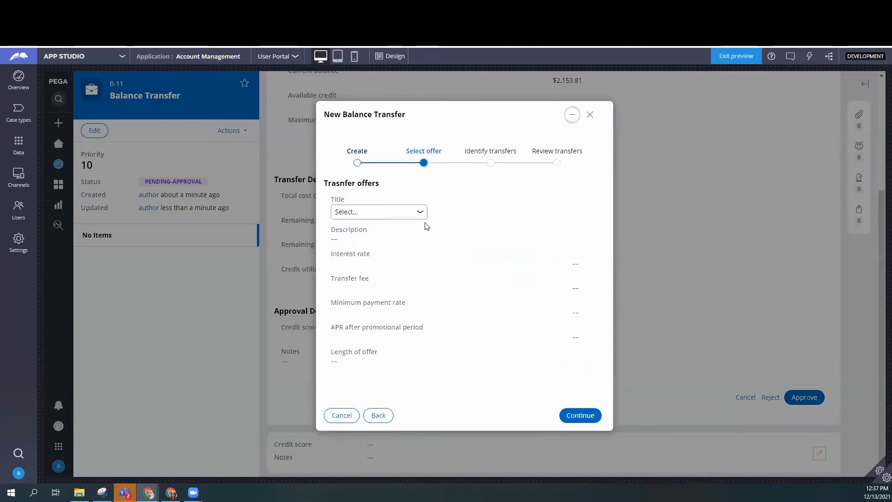
Select a transfer offer for the new balance transfer and continue to identifying the transfers.
{"action": "left_click", "coordinate": [421, 213]}
{"action": "left_click", "coordinate": [389, 252]}
{"action": "left_click", "coordinate": [580, 416]}
Fill in the first transfer row with an account number, the amount 12321 and the lender LK Holdsings.
{"action": "left_click", "coordinate": [391, 238]}
{"action": "type", "text": "234234"}
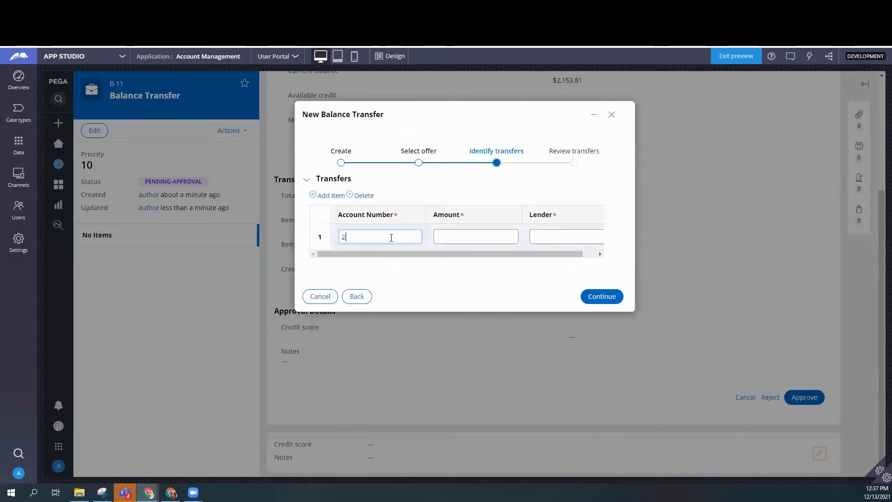
{"action": "left_click", "coordinate": [478, 233]}
{"action": "type", "text": "12321"}
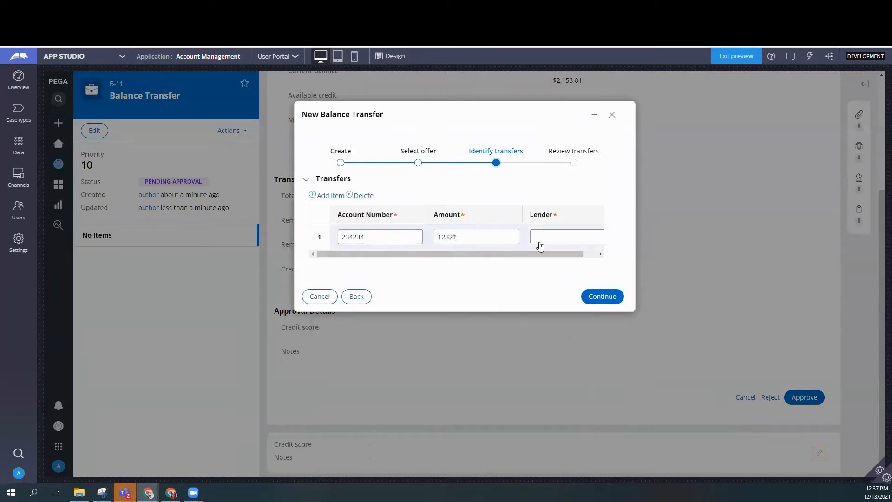
{"action": "left_click", "coordinate": [571, 237]}
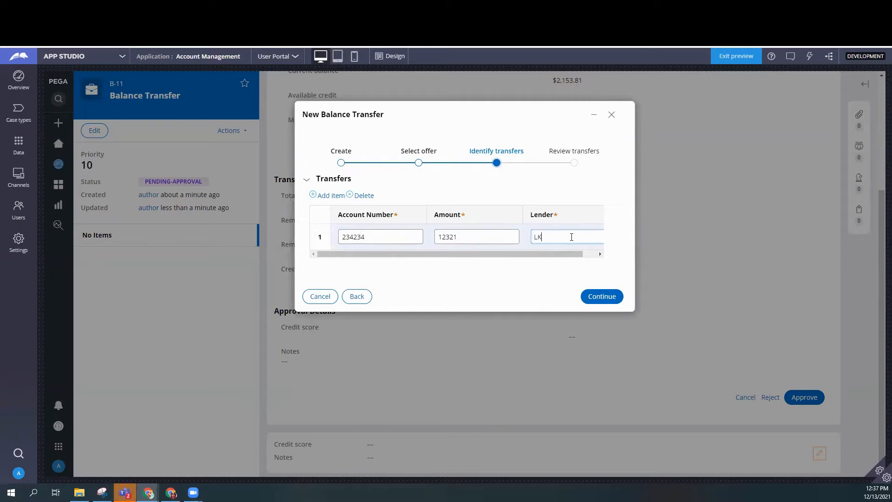
{"action": "type", "text": "LK Holdings"}
Add a second transfer row with an account number, the amount 675 and a lender name starting with S.
{"action": "left_click", "coordinate": [329, 196]}
{"action": "type", "text": "35445"}
{"action": "left_click", "coordinate": [475, 268]}
{"action": "left_click", "coordinate": [577, 270]}
{"action": "type", "text": "Silly Bank"}
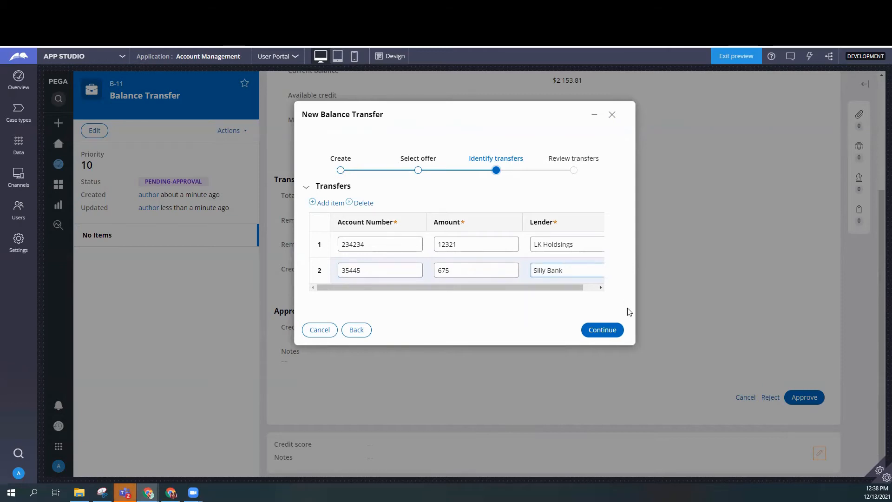
Proceed through the transfer review to create the case, and check its approval form for editable Credit score and Notes fields.
{"action": "left_click", "coordinate": [610, 330]}
{"action": "left_click", "coordinate": [588, 412]}
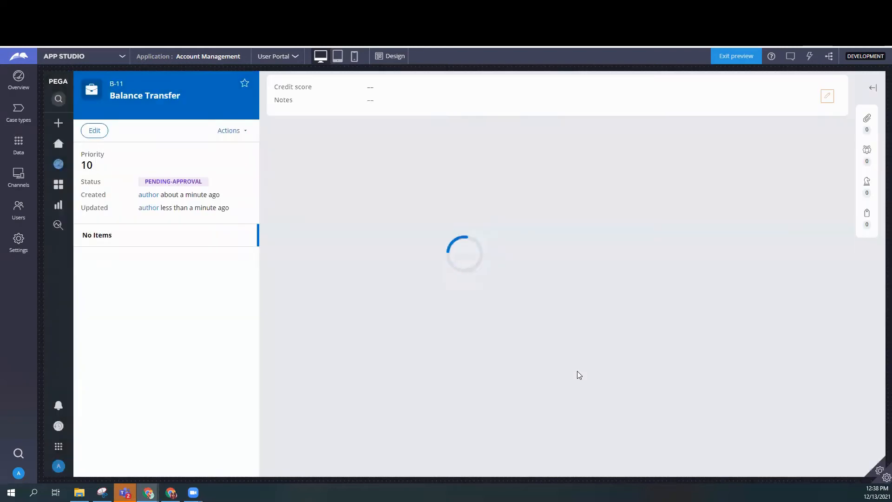
{"action": "scroll", "coordinate": [578, 360], "scroll_direction": "down", "scroll_amount": 5}
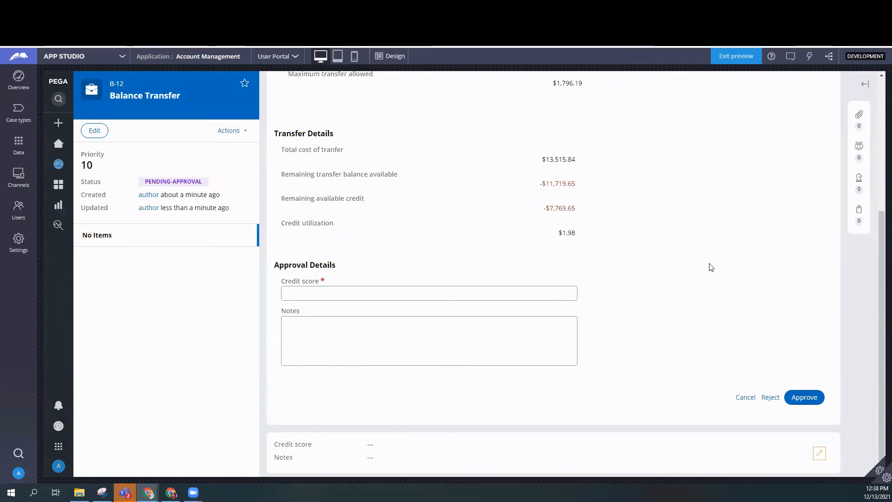
{"action": "scroll", "coordinate": [704, 260], "scroll_direction": "up", "scroll_amount": 4}
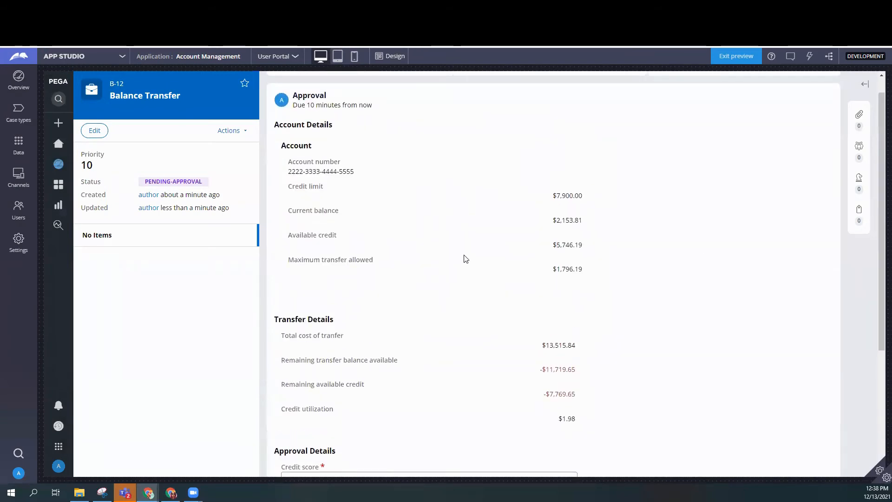
{"action": "scroll", "coordinate": [532, 330], "scroll_direction": "down", "scroll_amount": 4}
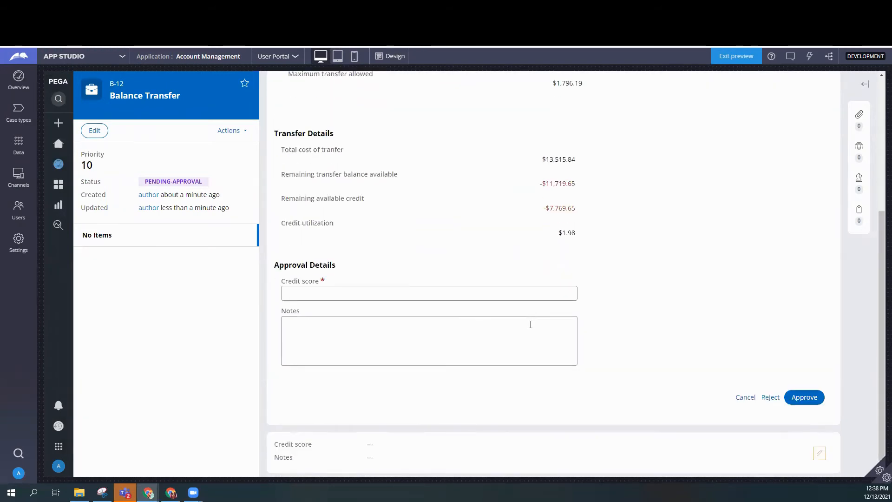